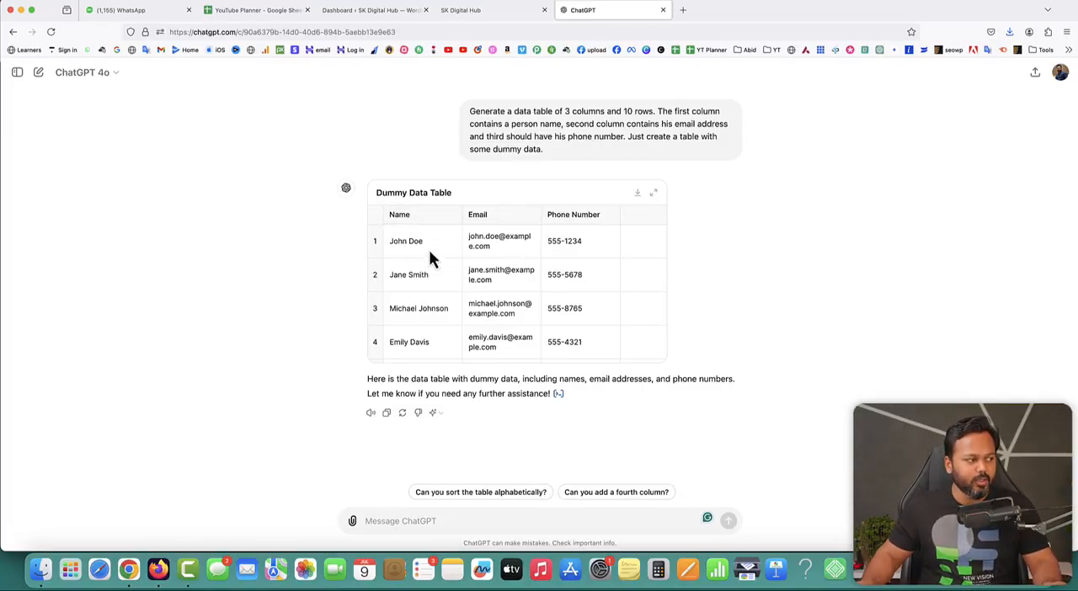
- Examine all ten rows of the dummy data table with its name, email and phone number columns
scroll(428, 312, down, 3)
scroll(427, 313, up, 3)
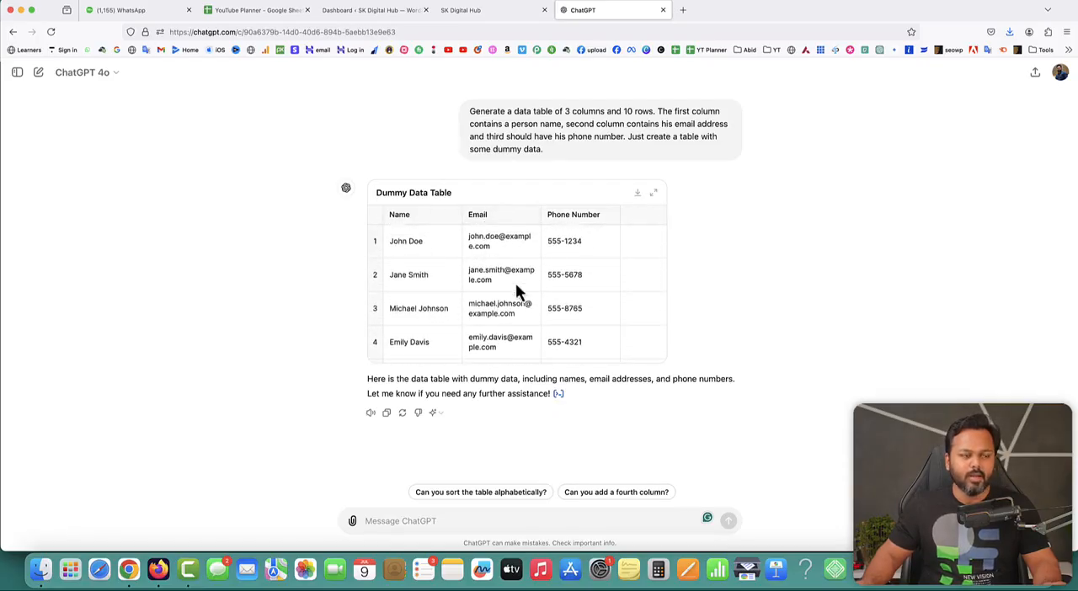
scroll(592, 268, down, 3)
scroll(598, 266, up, 3)
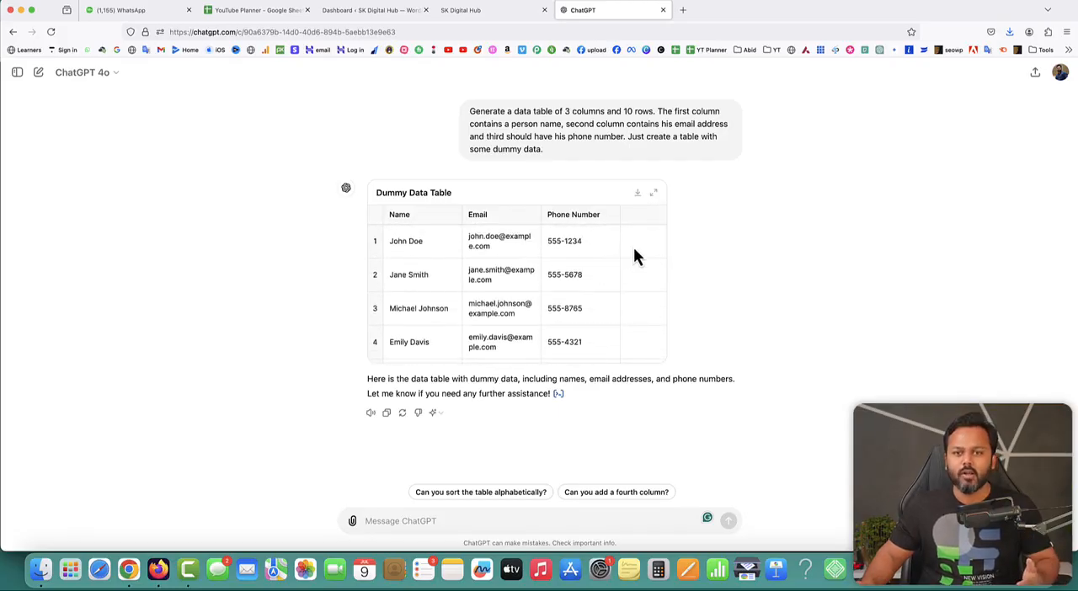
scroll(608, 271, down, 5)
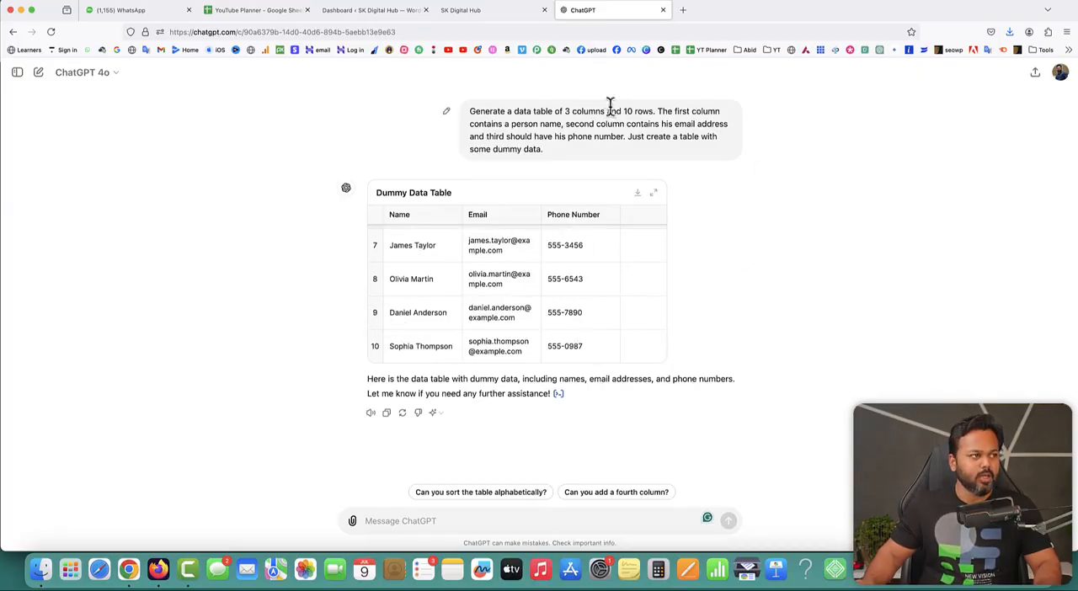
- Search the web for "divtable" in a new tab and open Div Table's HTML Table Generator
click(682, 10)
text(d)
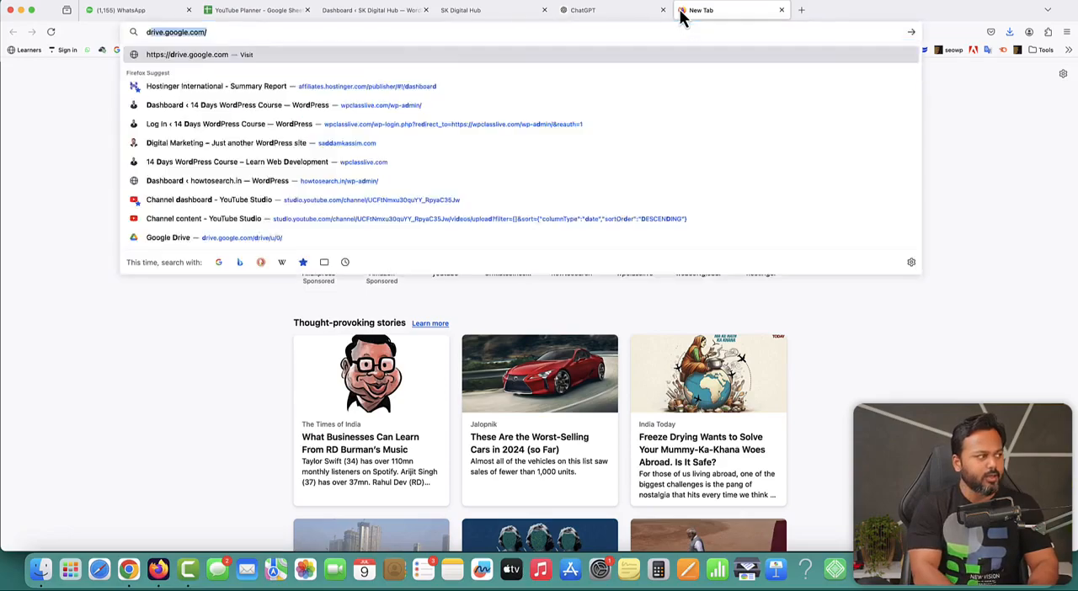
text(ivtable)
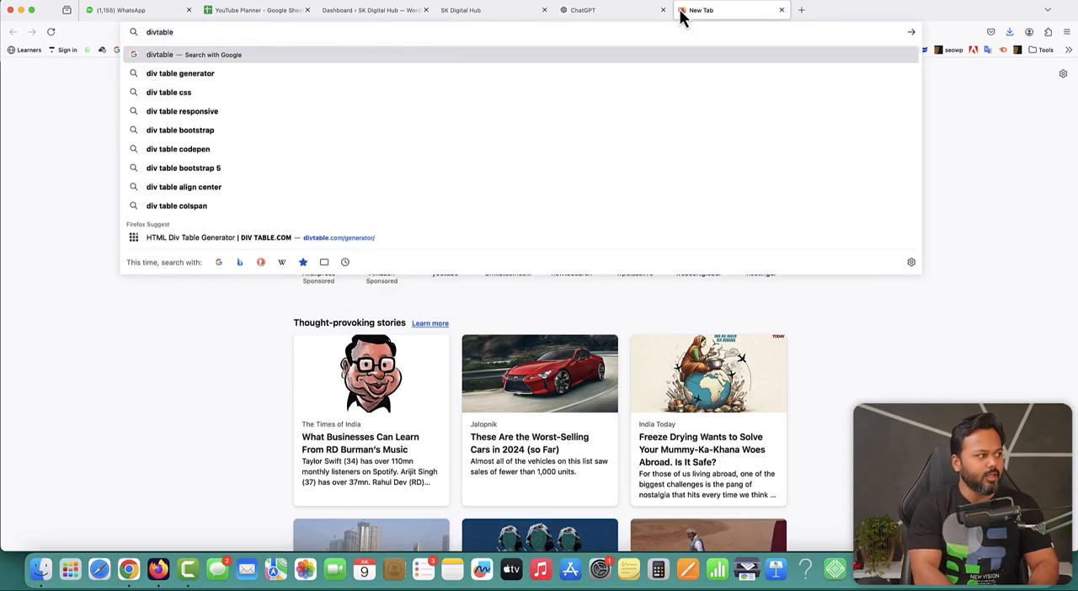
key(Return)
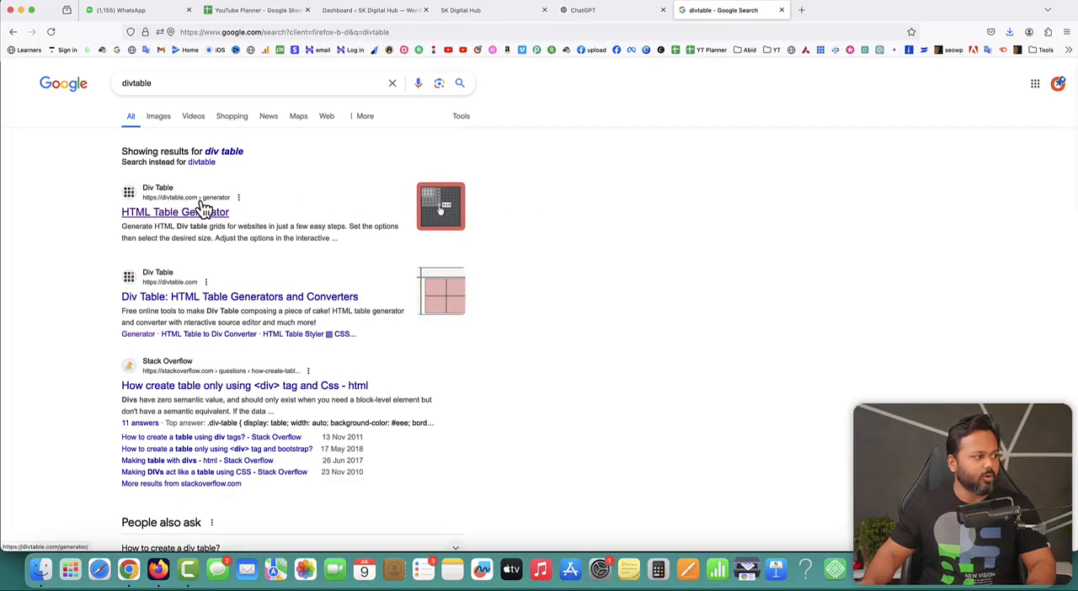
click(170, 220)
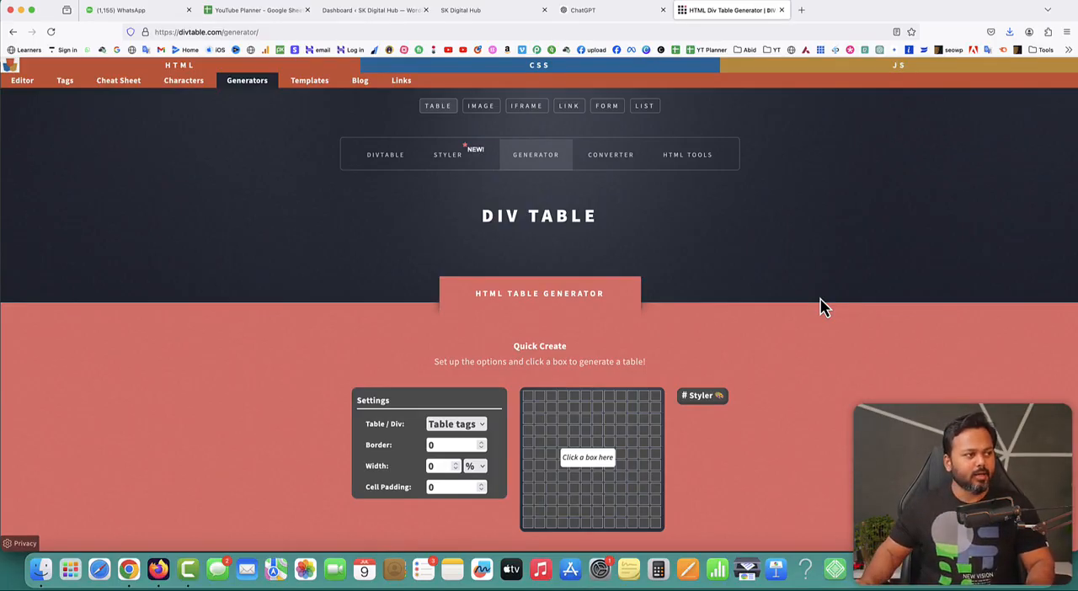
- Review the dummy data table in ChatGPT again and return to the HTML table generator
click(584, 13)
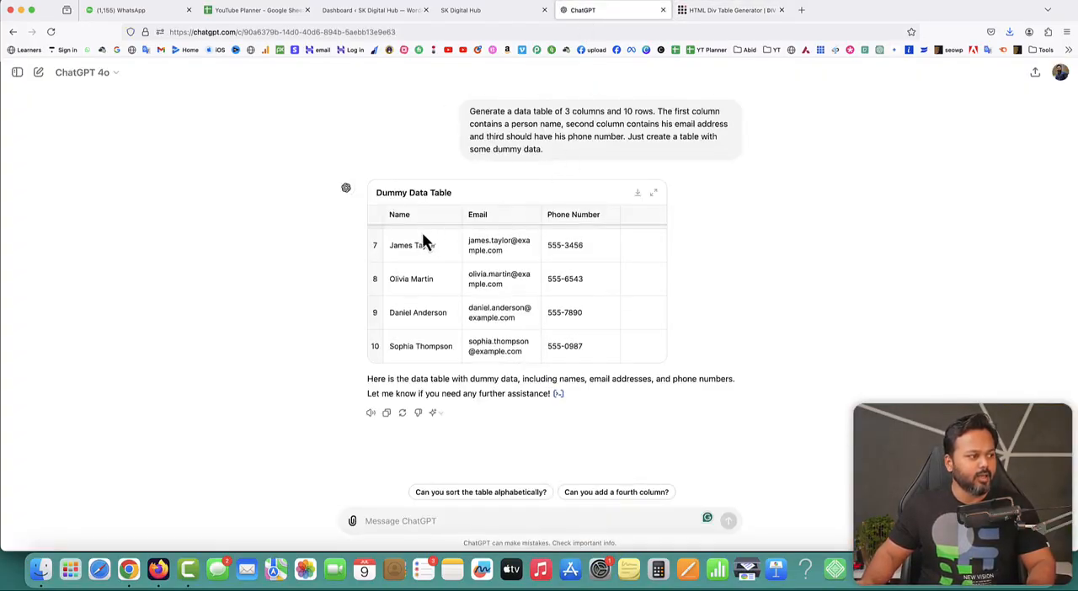
scroll(425, 278, up, 5)
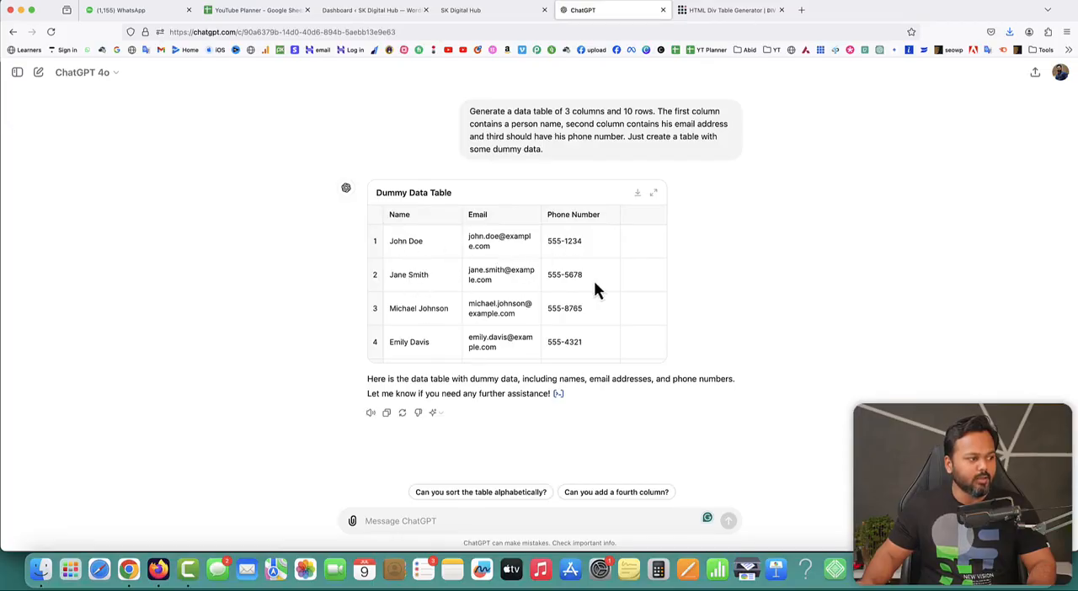
scroll(574, 341, down, 3)
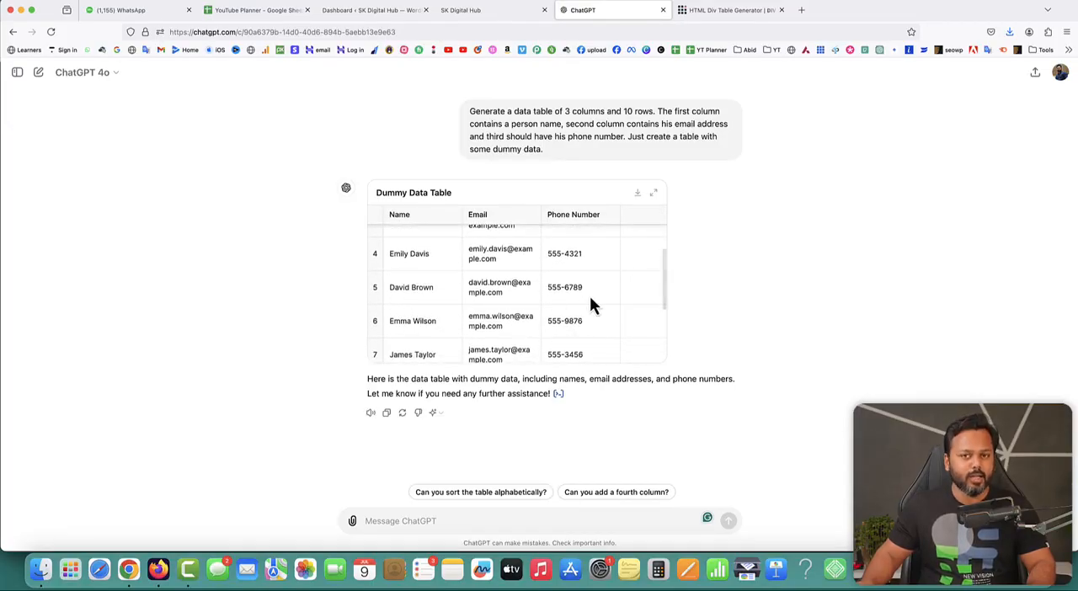
scroll(590, 303, up, 3)
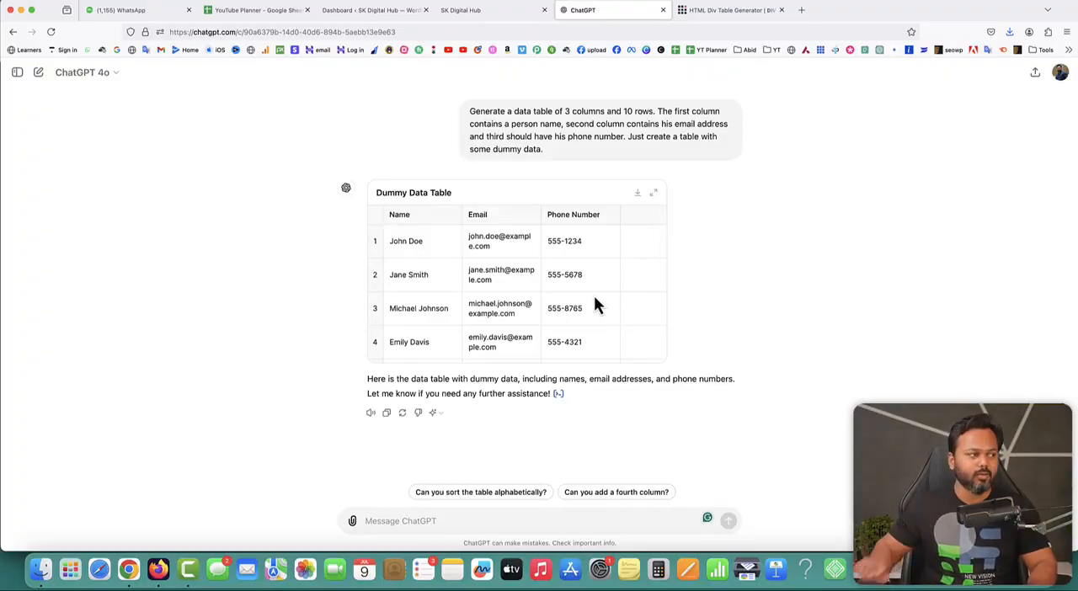
click(731, 12)
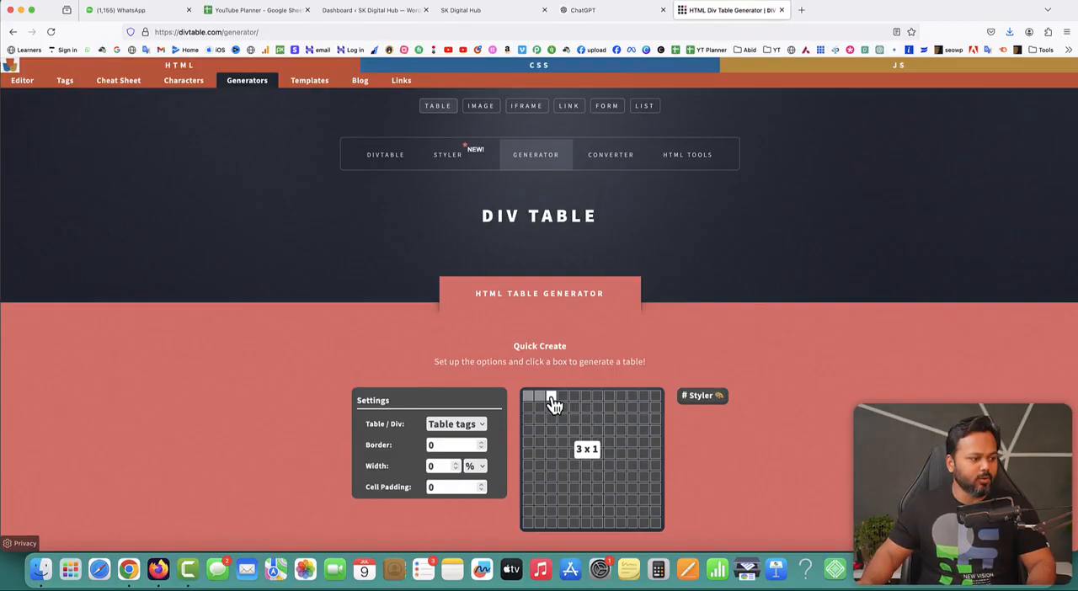
- Generate a table of 3 columns by 6 rows and look over its preview and HTML code
click(553, 461)
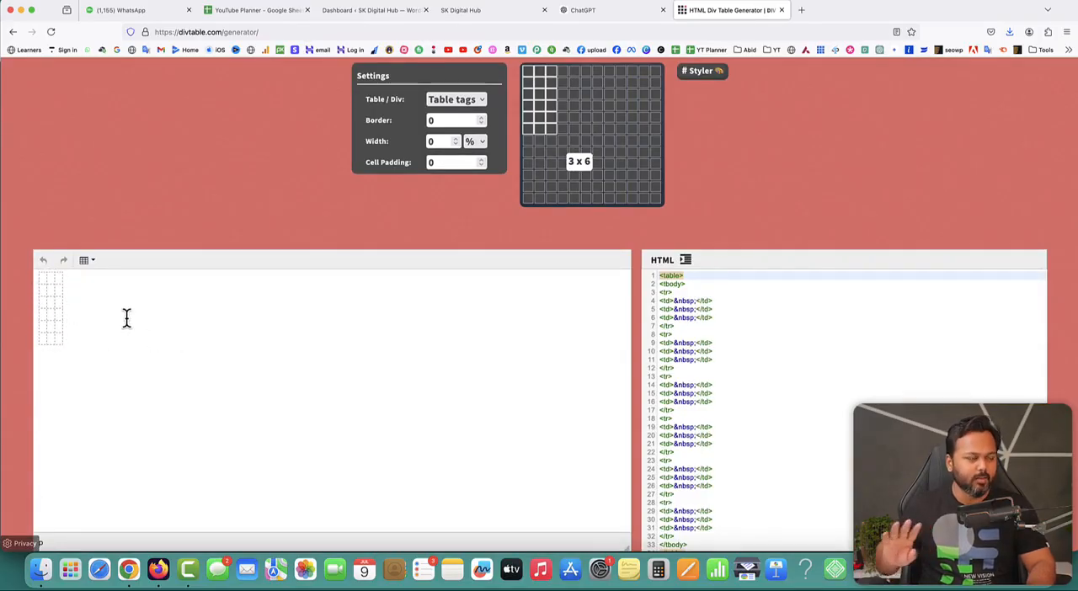
scroll(378, 251, up, 3)
scroll(505, 379, down, 2)
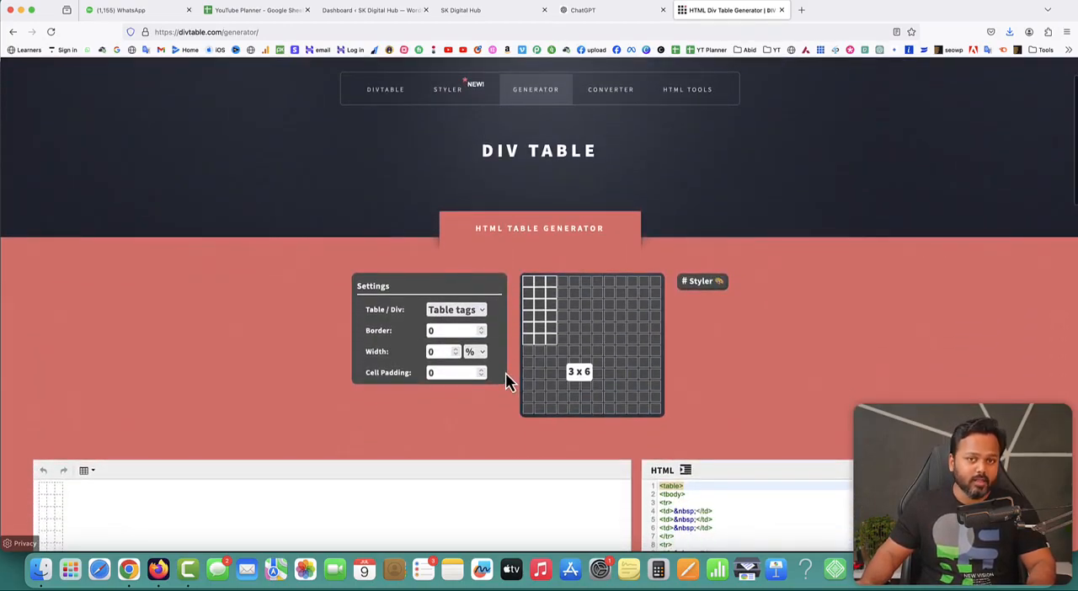
scroll(251, 471, down, 3)
click(82, 410)
scroll(772, 413, down, 5)
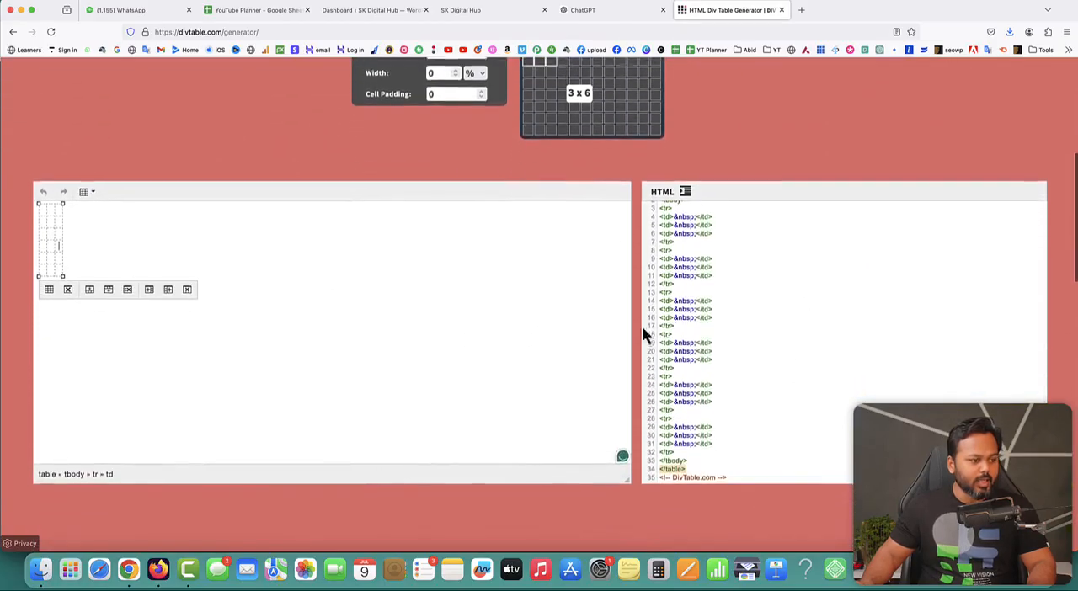
- Delete all of the generated table's HTML code
scroll(752, 307, up, 3)
click(752, 307)
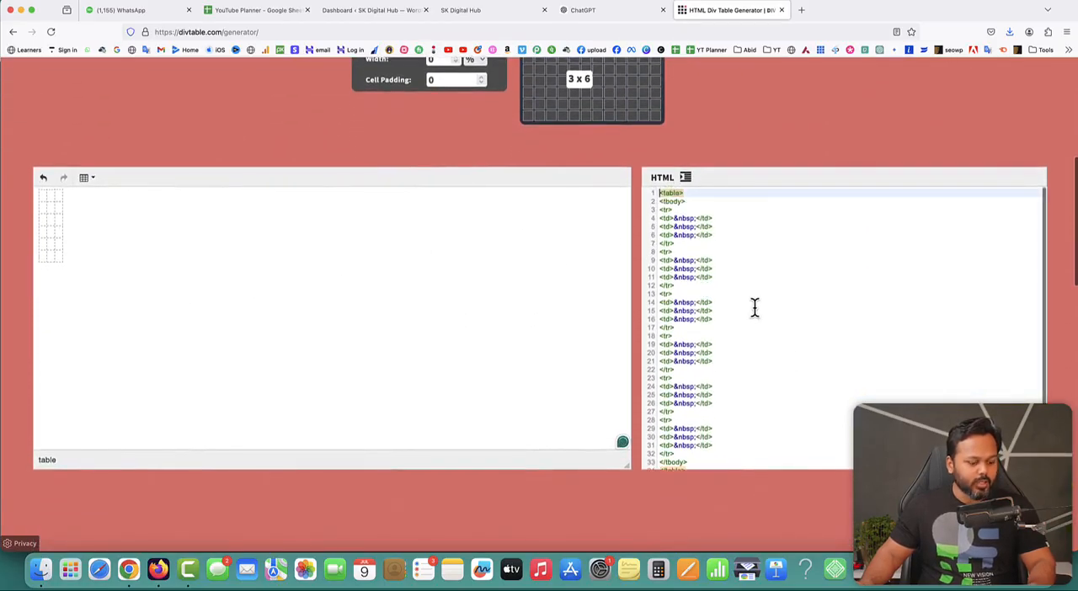
key(super+a)
key(BackSpace)
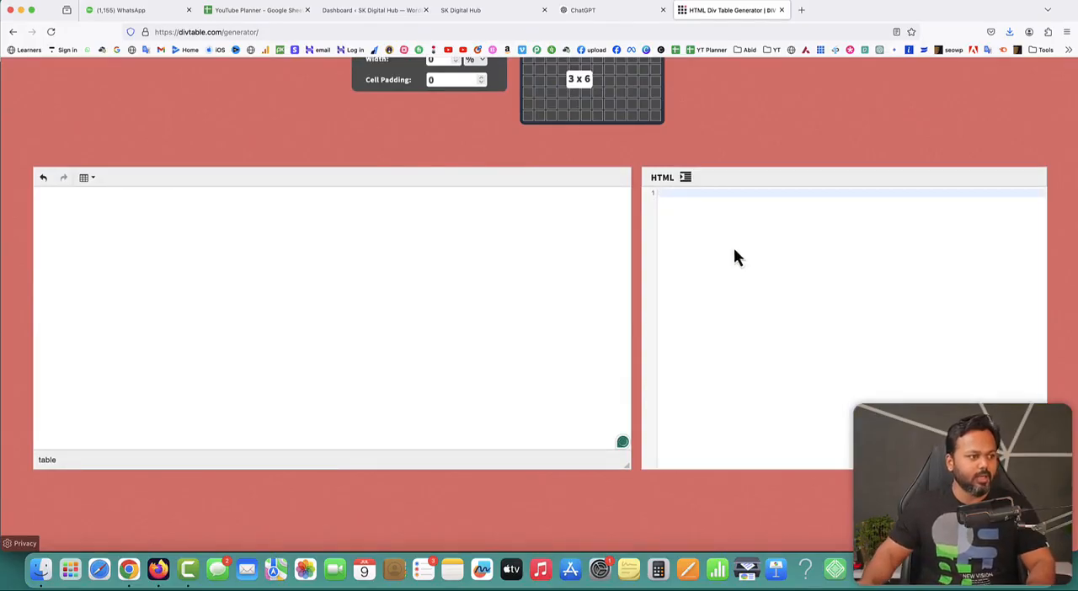
- Set the table's border to 1 in the generator settings
scroll(693, 139, up, 3)
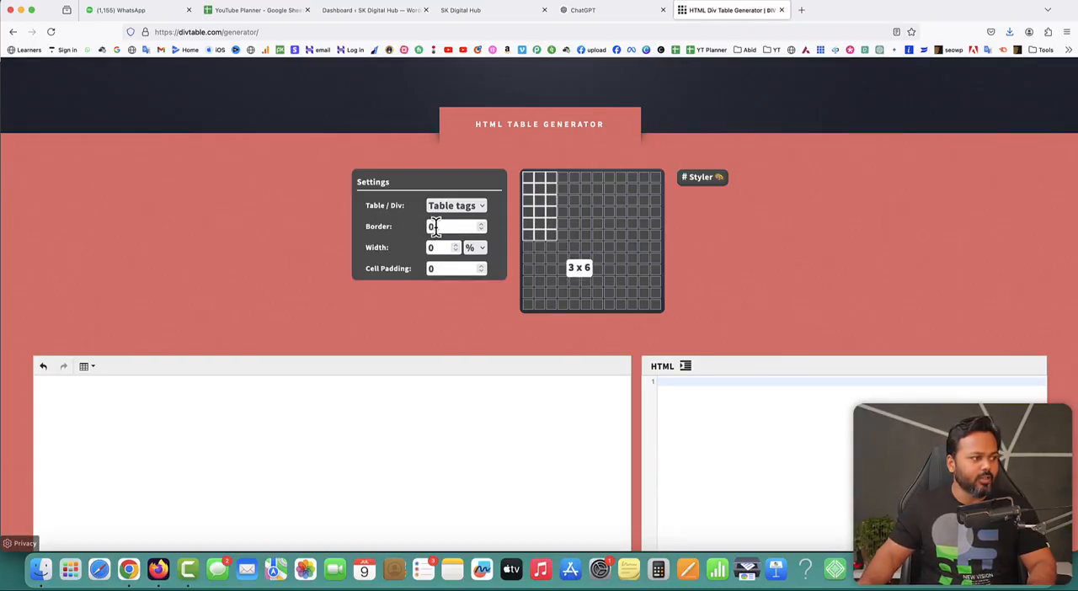
click(481, 225)
scroll(476, 229, down, 3)
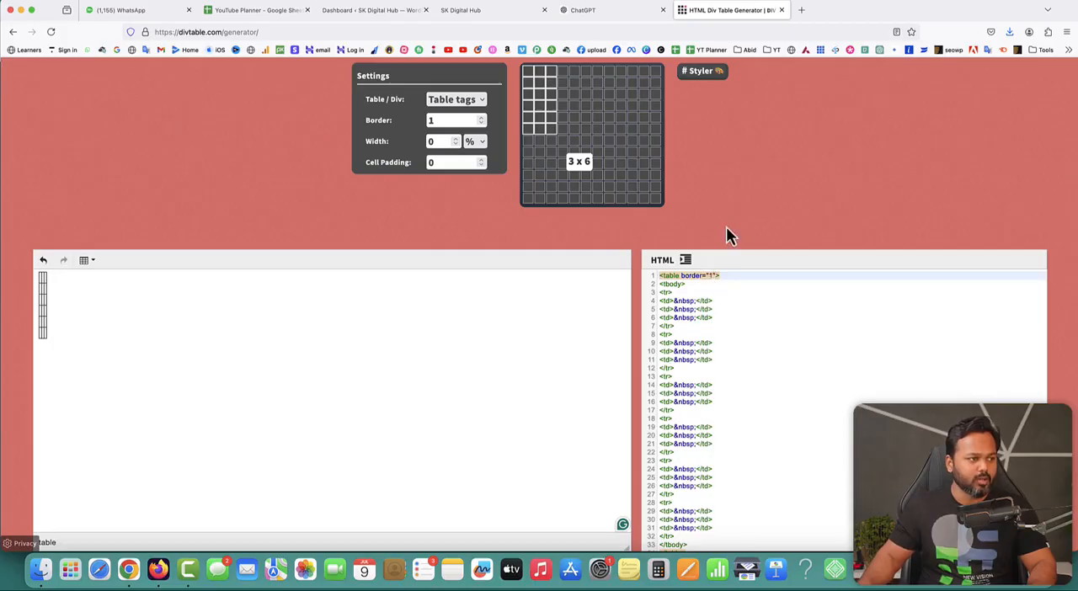
- Examine the templates and style options of the table Styler and return to the table generator
scroll(726, 230, up, 3)
click(700, 197)
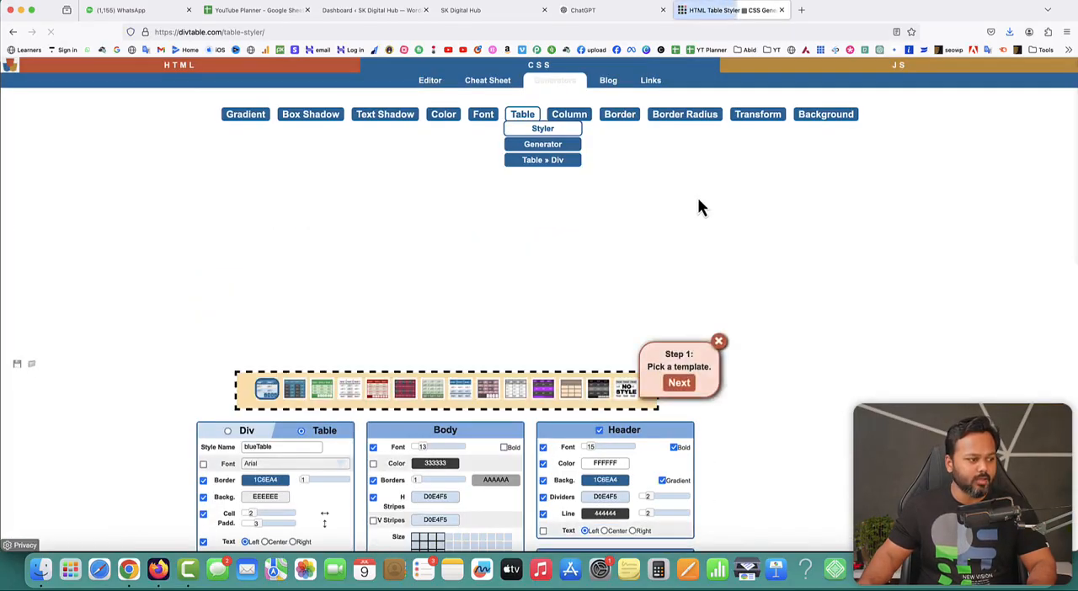
scroll(797, 353, down, 2)
scroll(797, 354, down, 1)
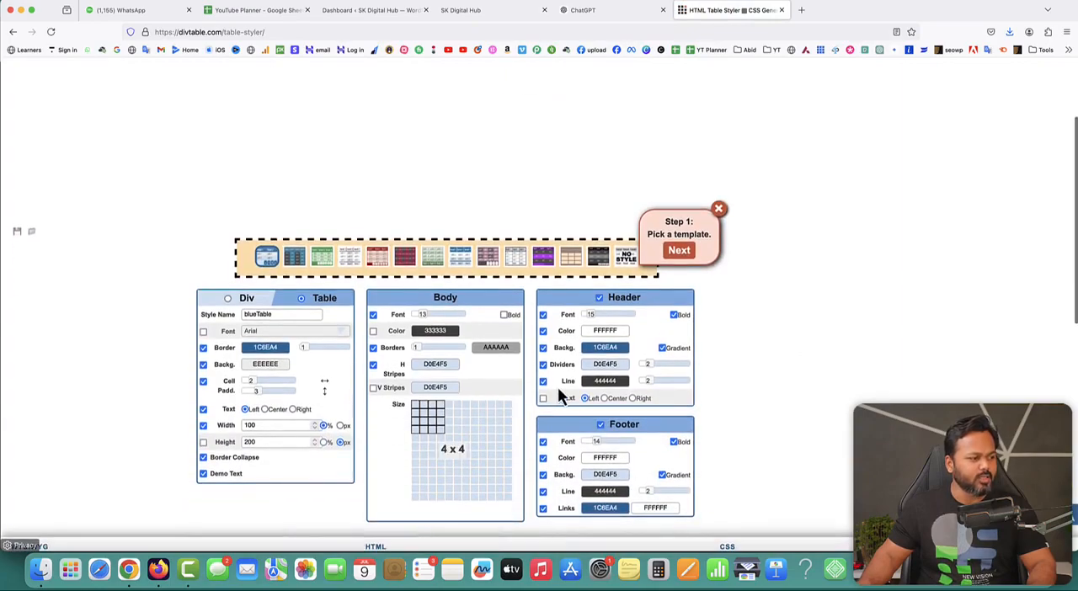
click(718, 209)
scroll(800, 316, up, 3)
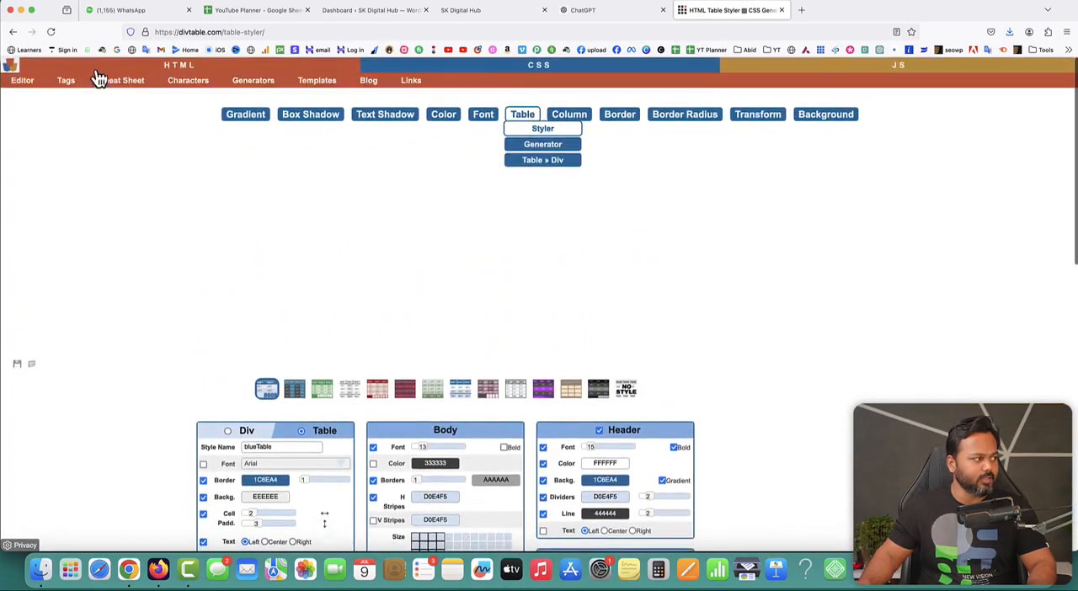
click(13, 32)
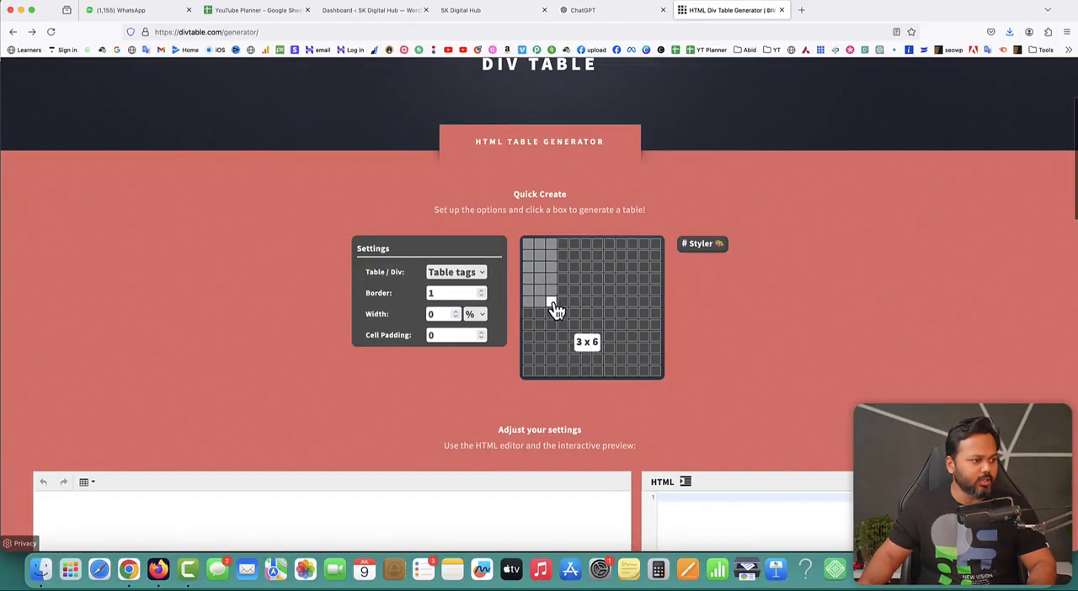
- Generate a table of 3 columns by 6 rows and enter "Name" in bold in its first header cell
click(553, 304)
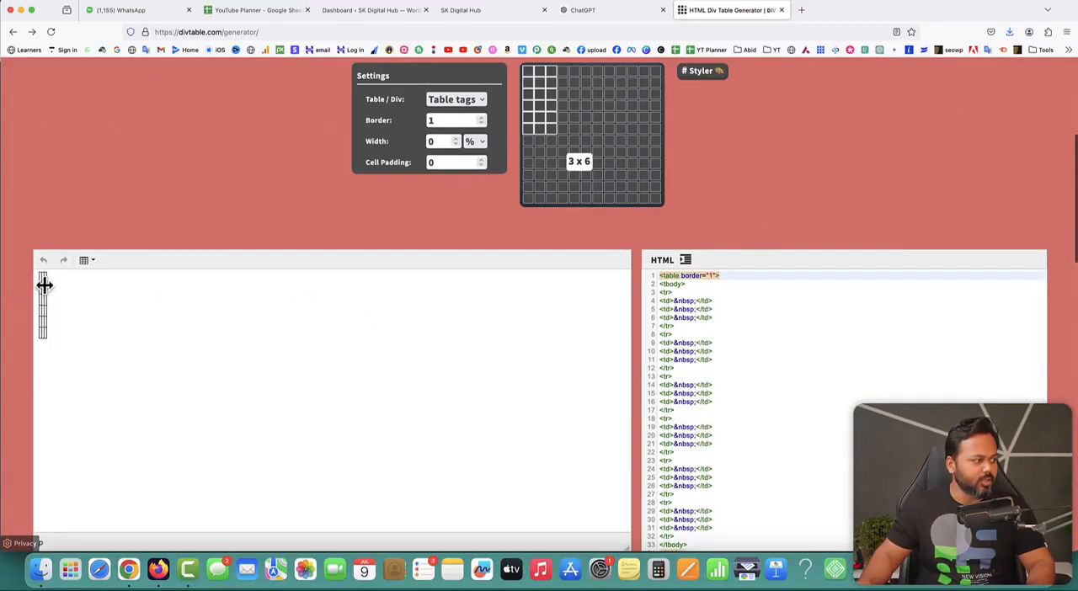
drag(41, 278, 41, 281)
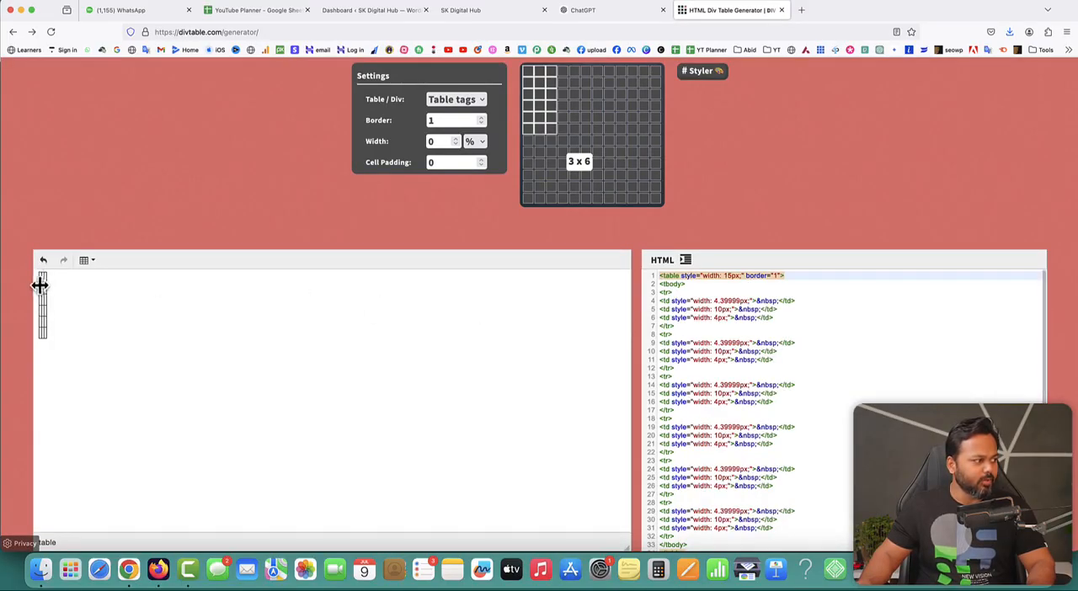
click(40, 278)
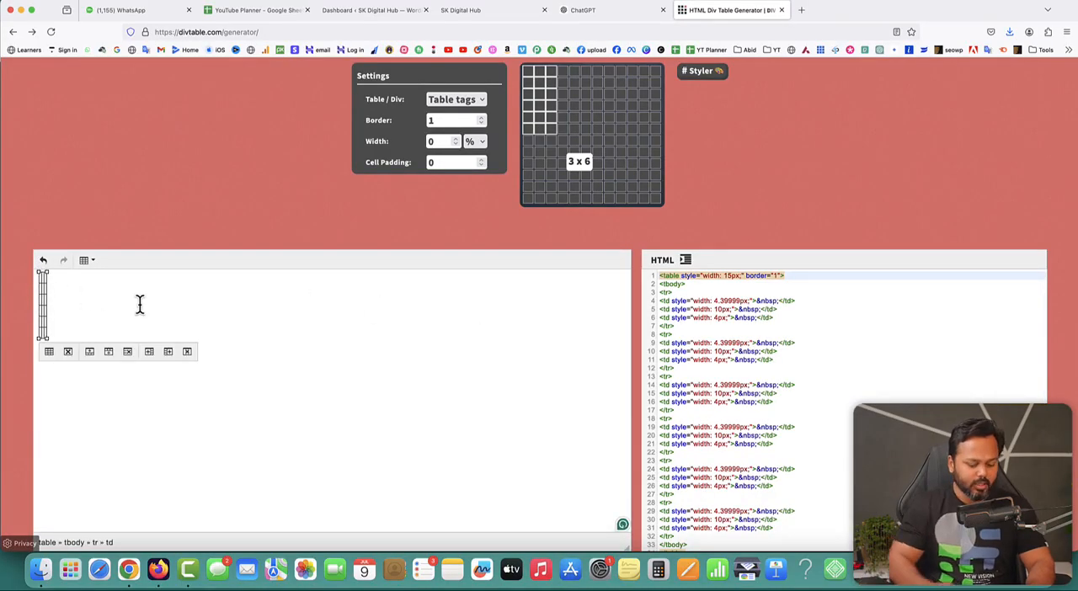
text(Name)
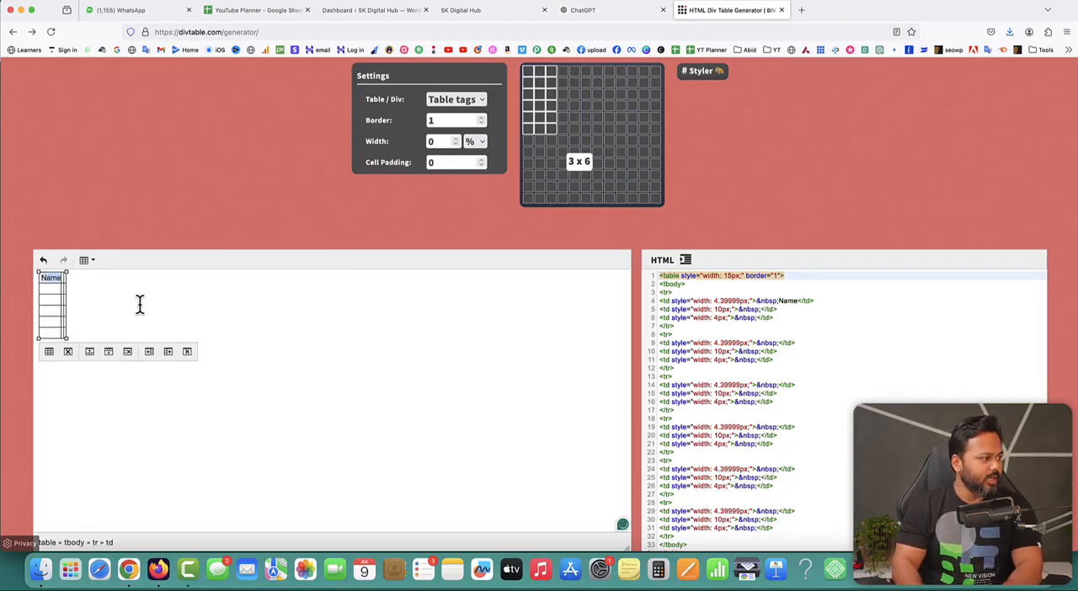
key(super+b)
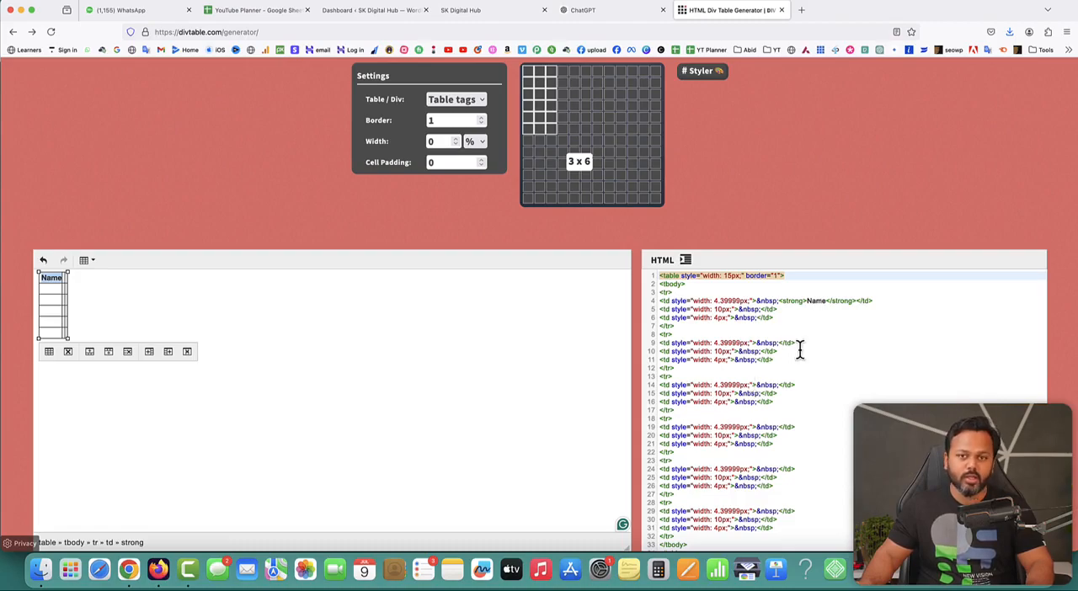
- Enter "Email Address" in bold in the second cell of the table's first row
drag(64, 275, 65, 279)
click(63, 278)
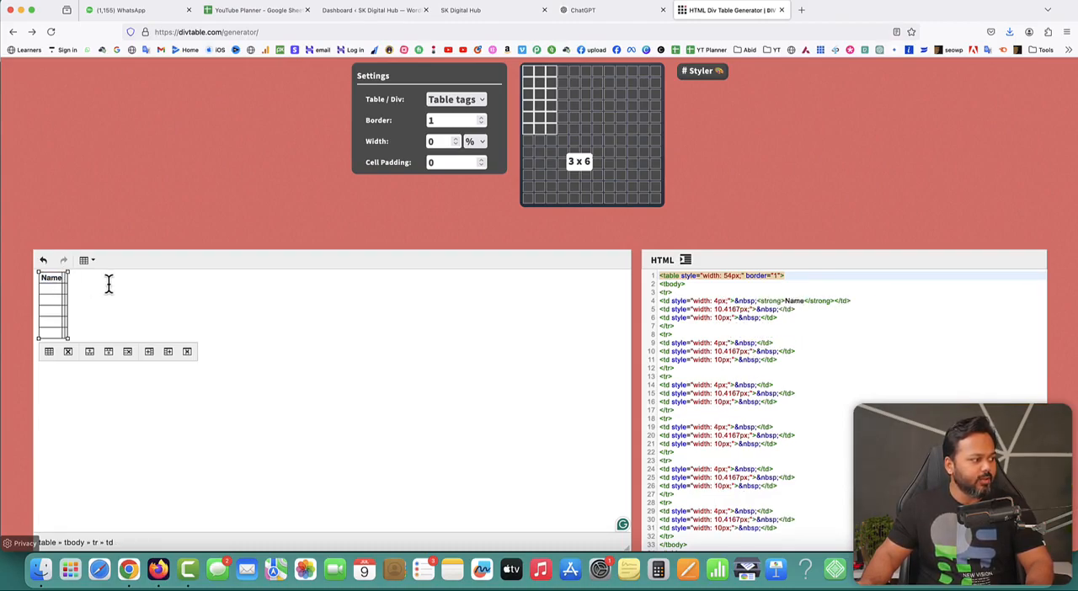
click(65, 278)
text(Email Address)
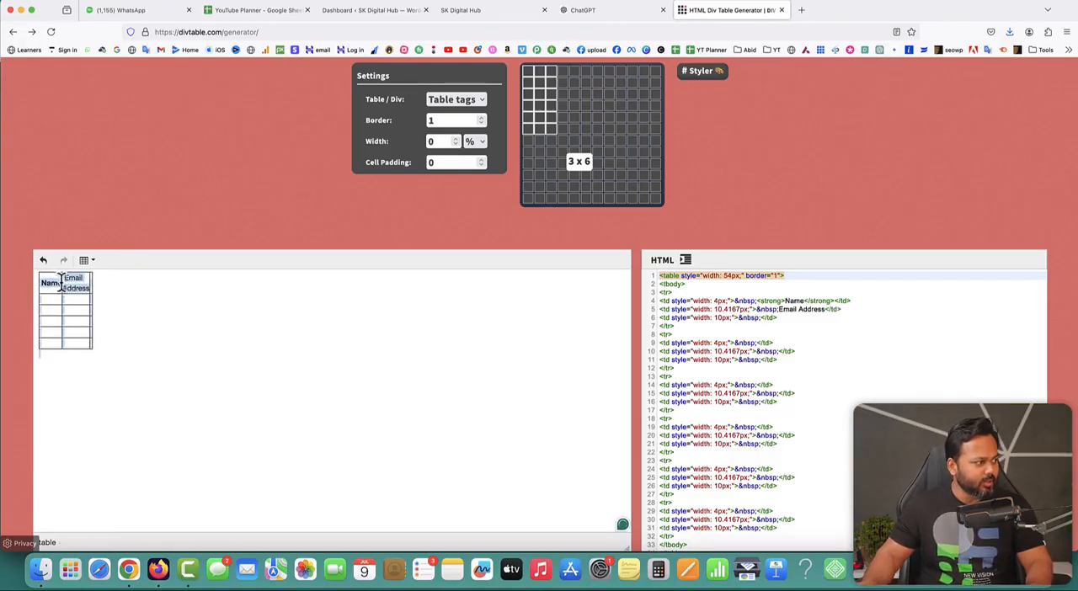
drag(65, 280, 87, 288)
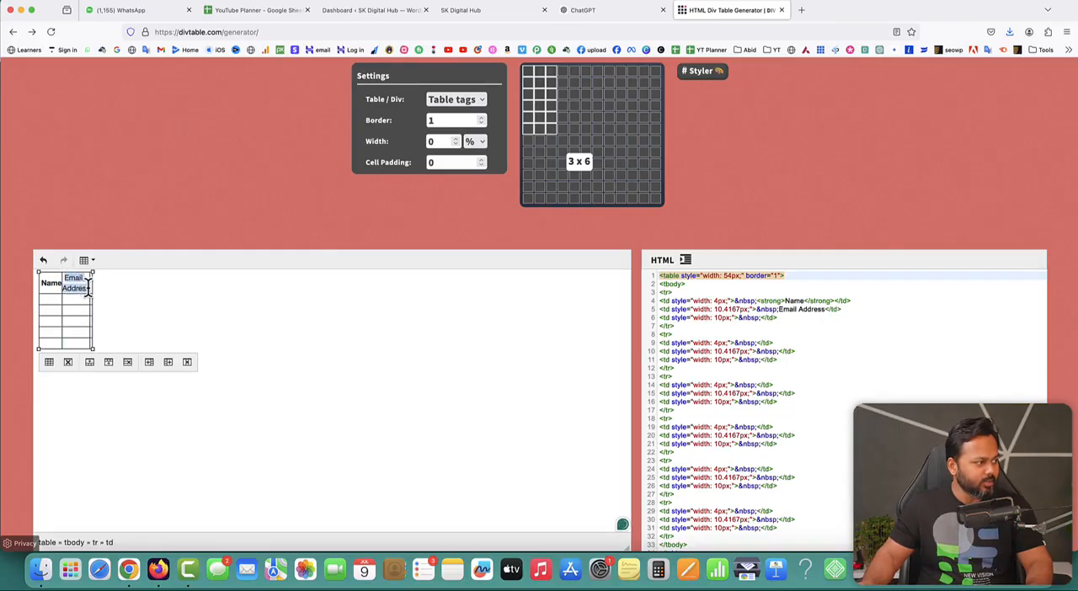
key(super+b)
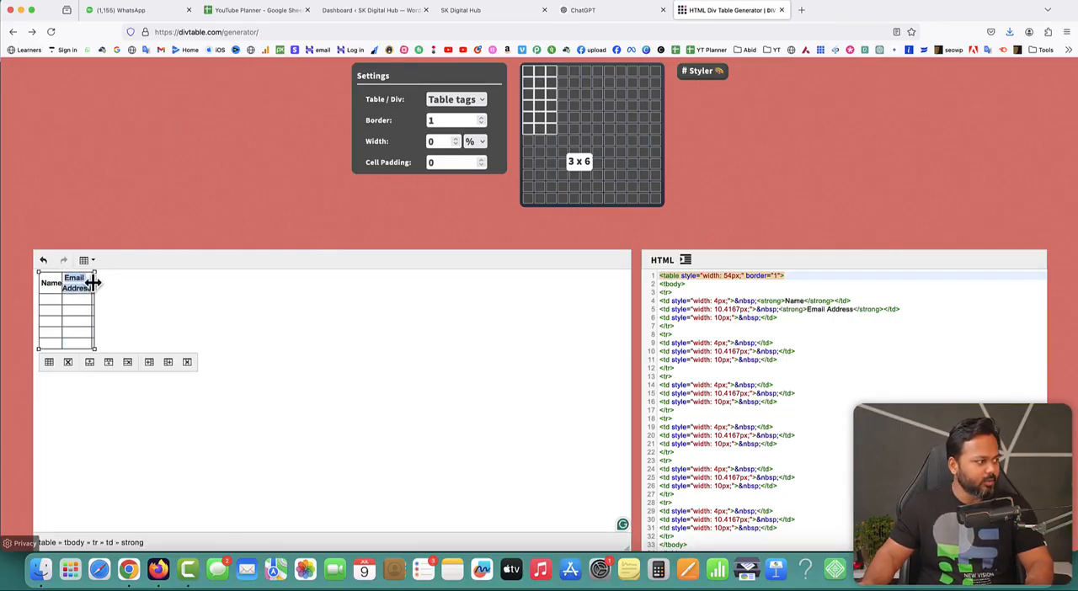
- Enter "Phone Number" in the third cell of the table's first row
click(92, 279)
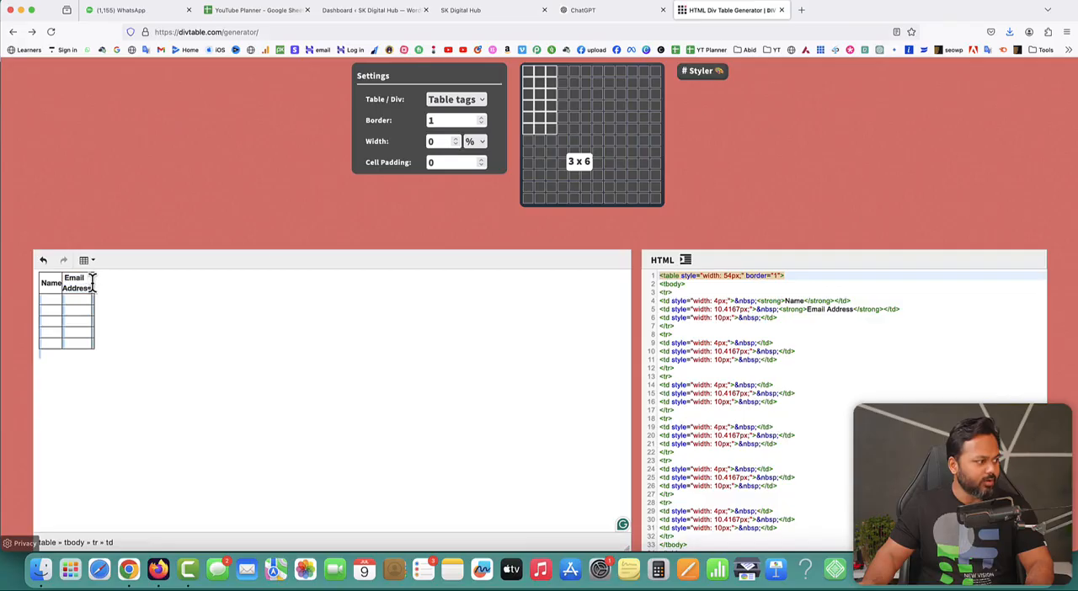
click(96, 284)
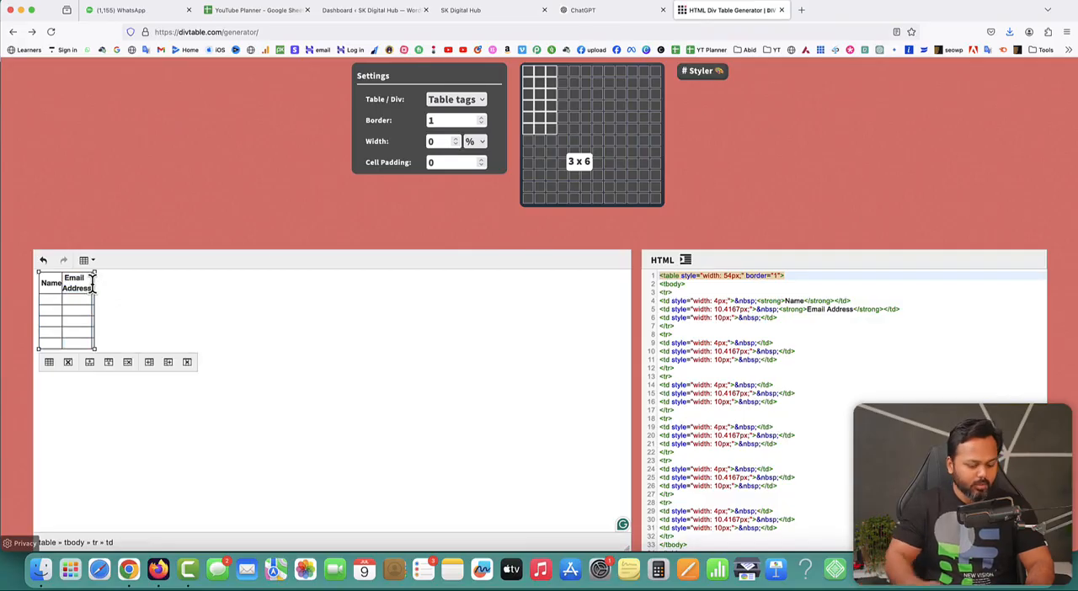
text(Phone Number)
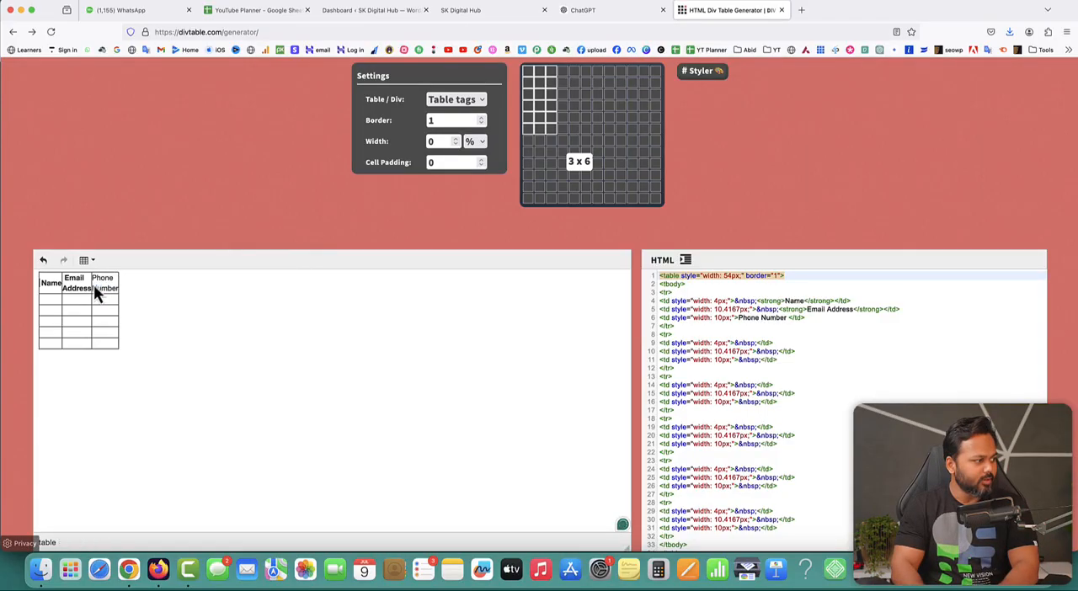
- Make the "Phone Number" text in the third header cell bold
double_click(94, 278)
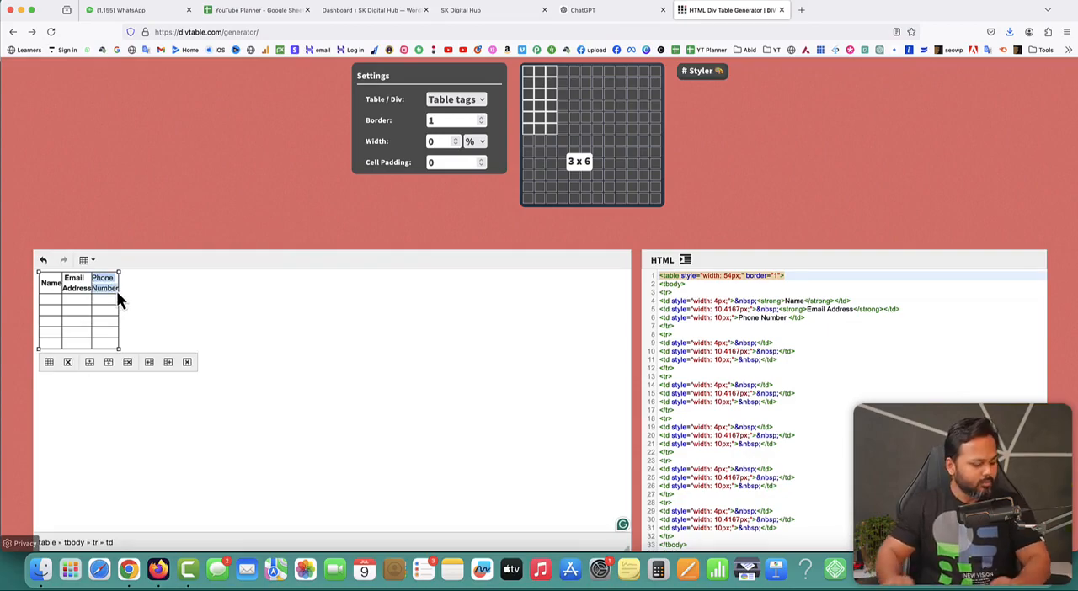
key(super+b)
click(105, 293)
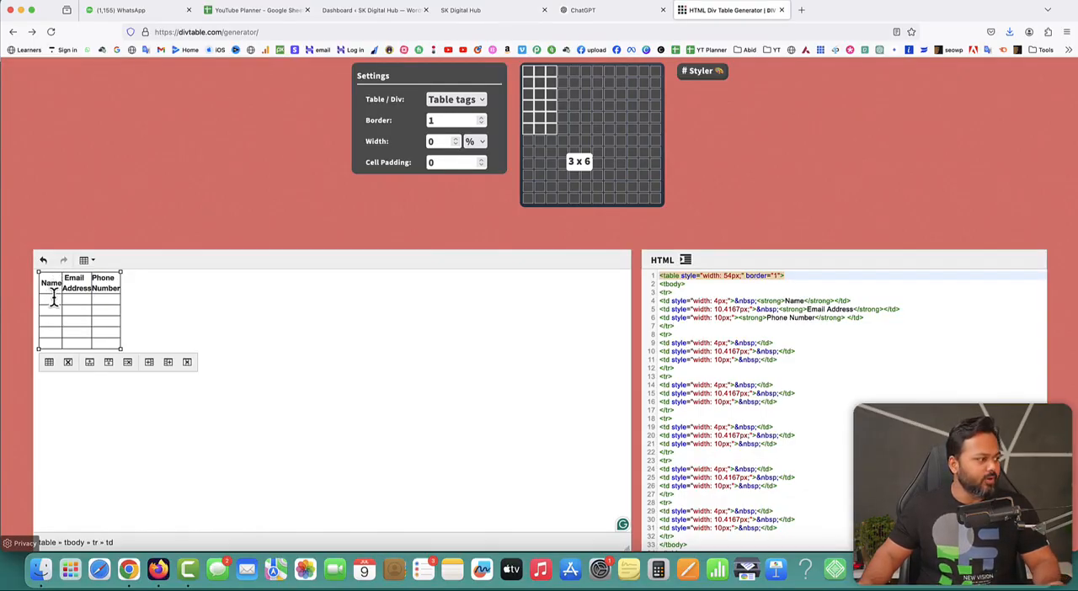
- Fill the table's second row with a dummy contact's name, e-mail address and phone number
click(603, 12)
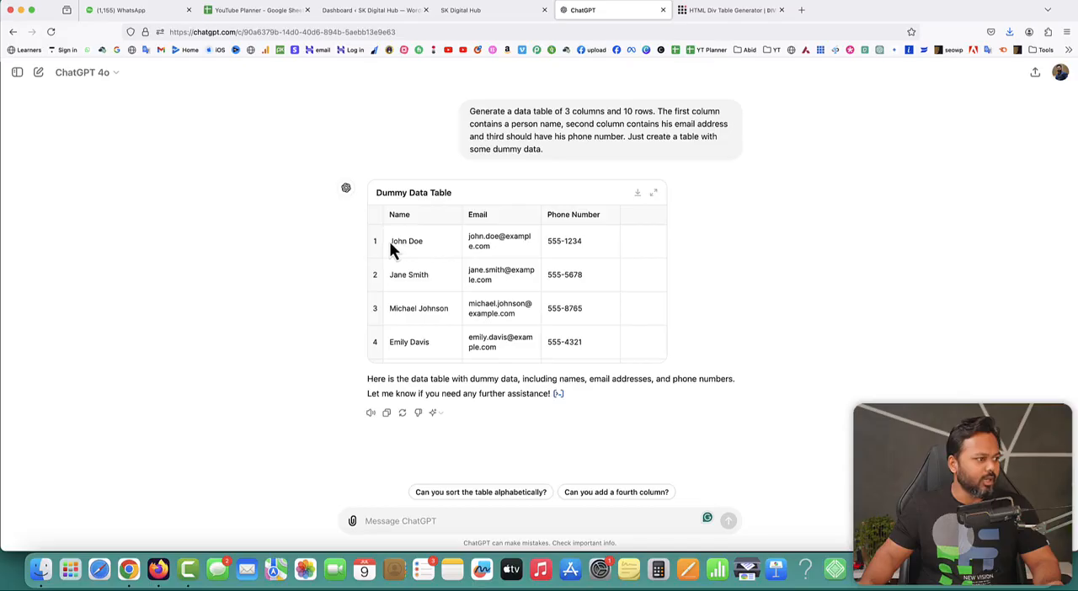
click(727, 12)
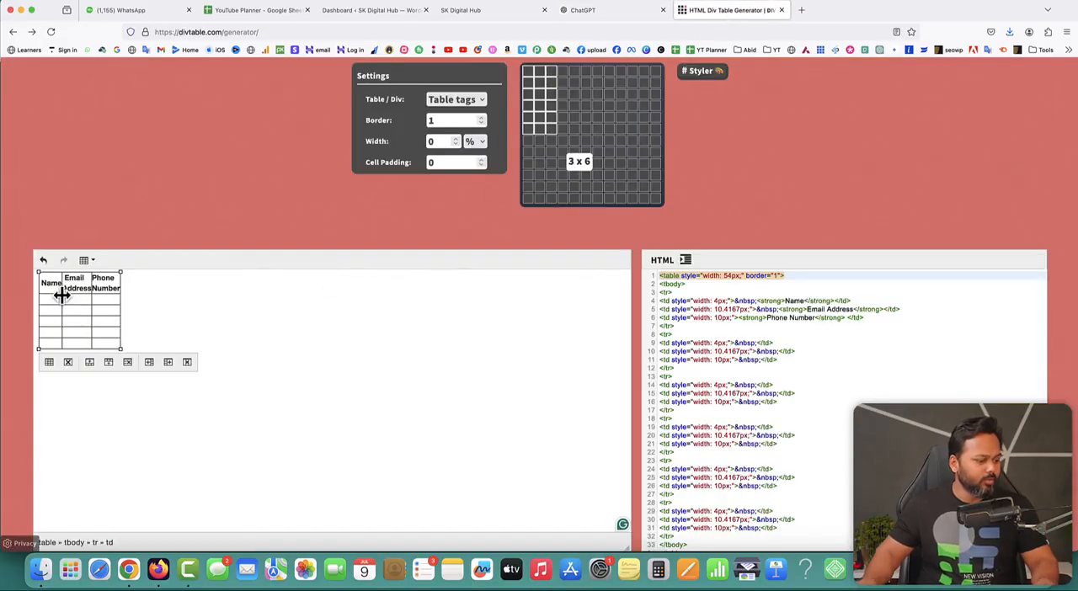
text(John Doe)
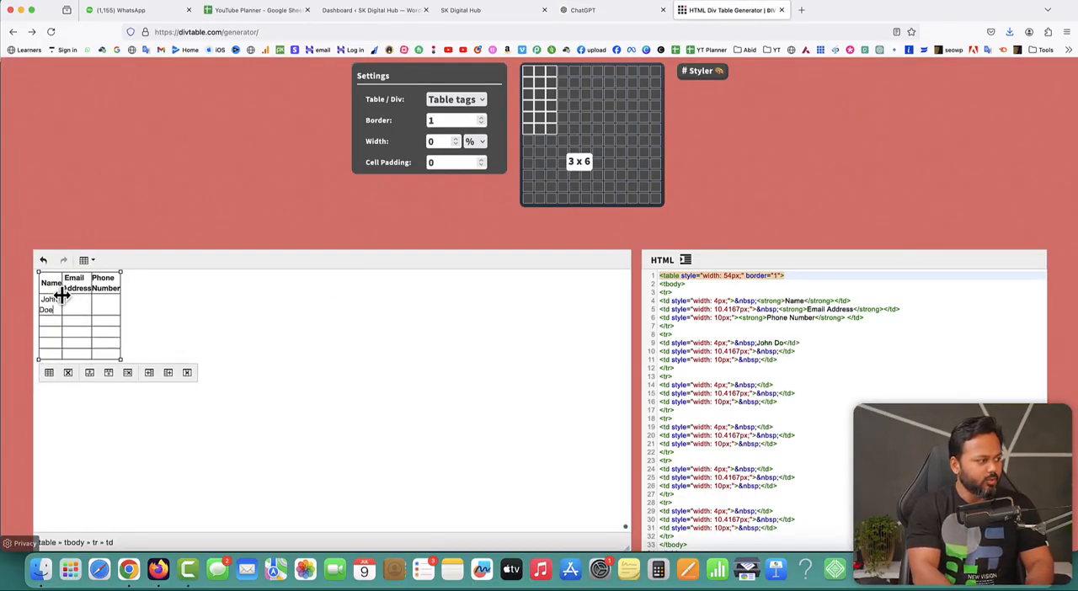
click(75, 308)
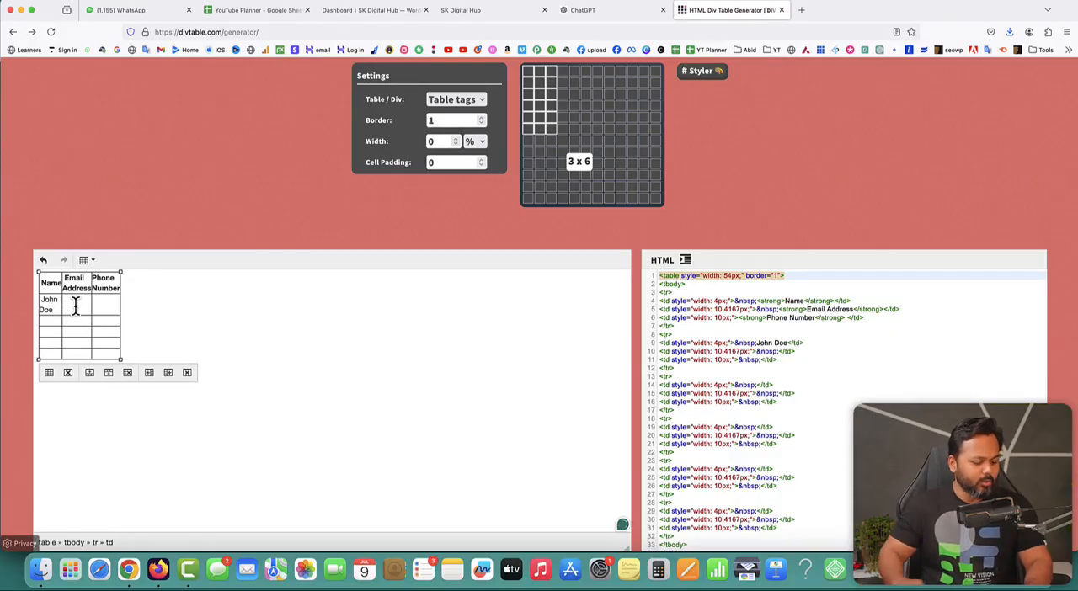
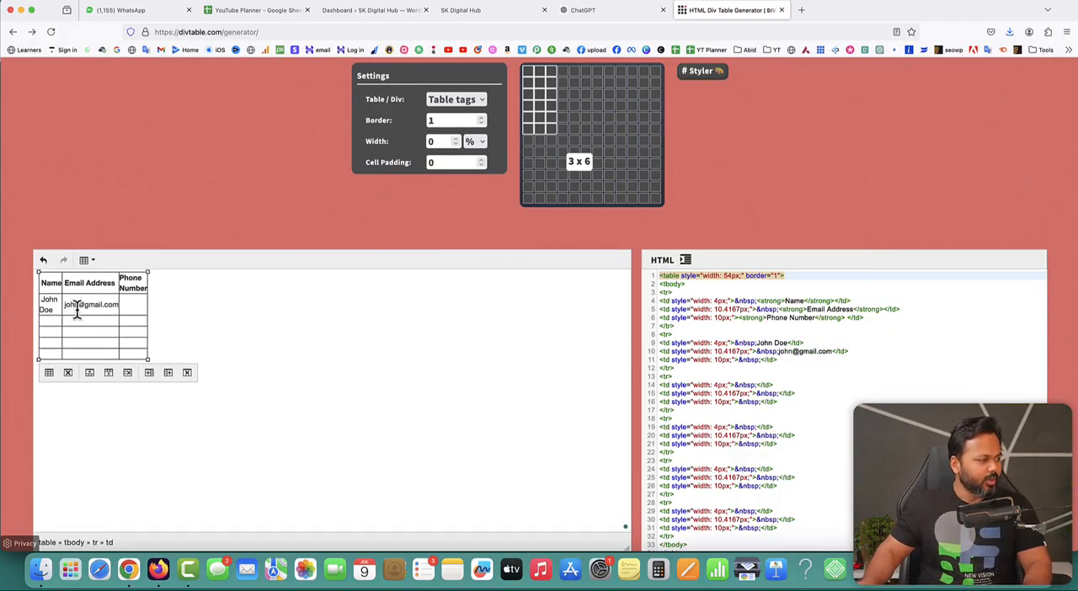
click(130, 305)
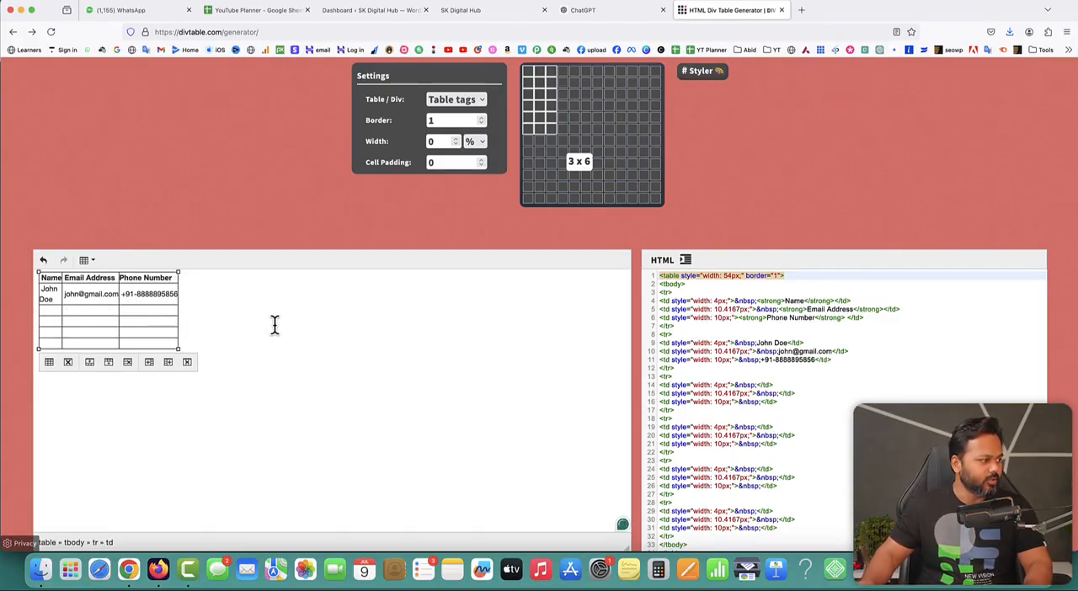
- Fill the table's remaining rows with dummy contacts' names, e-mail addresses and phone numbers
text(Radhika)
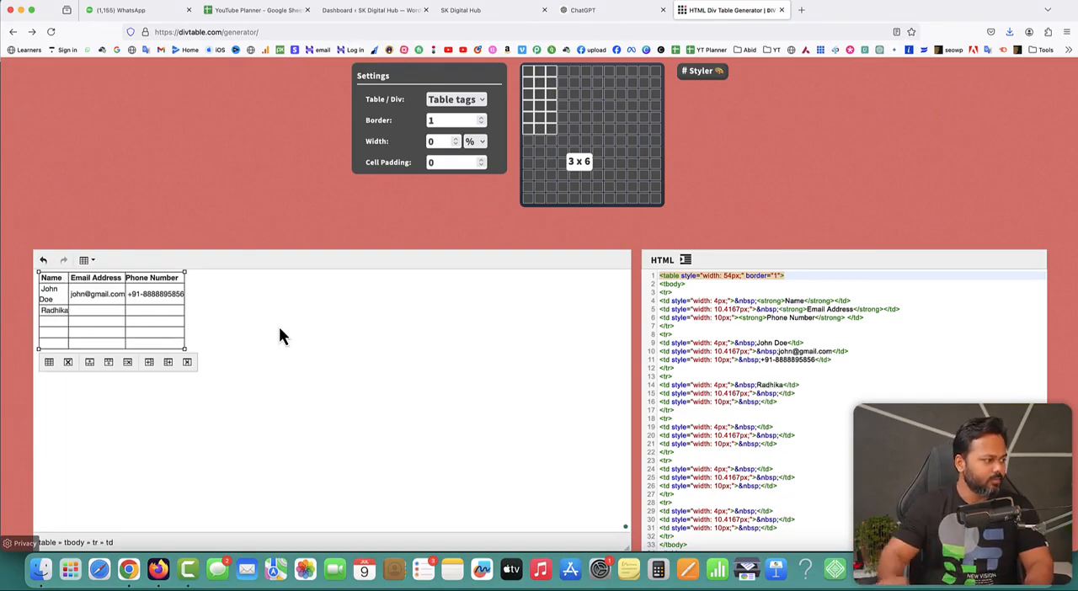
click(101, 311)
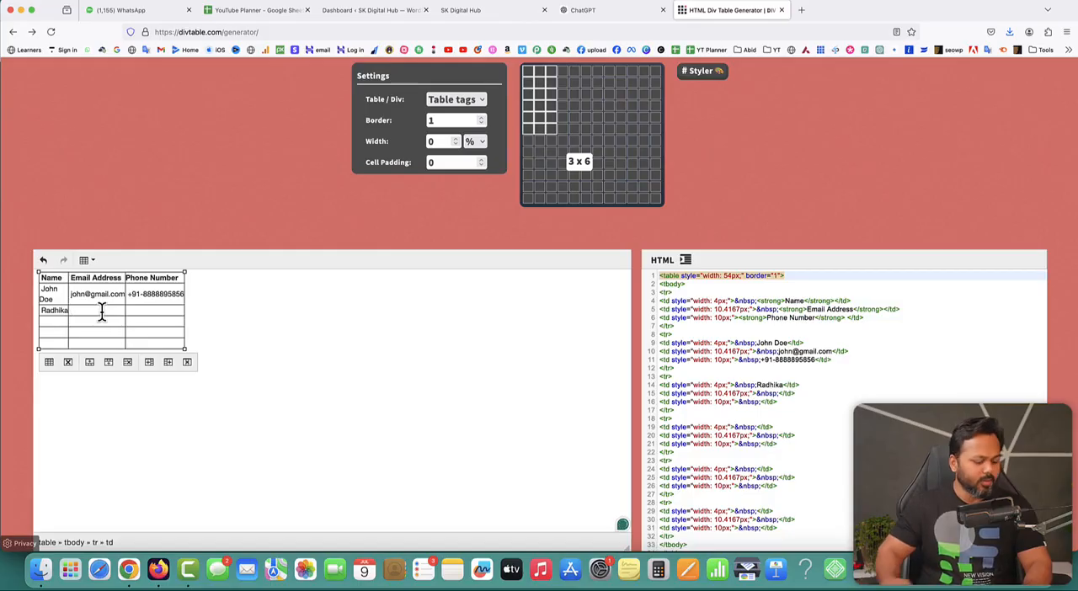
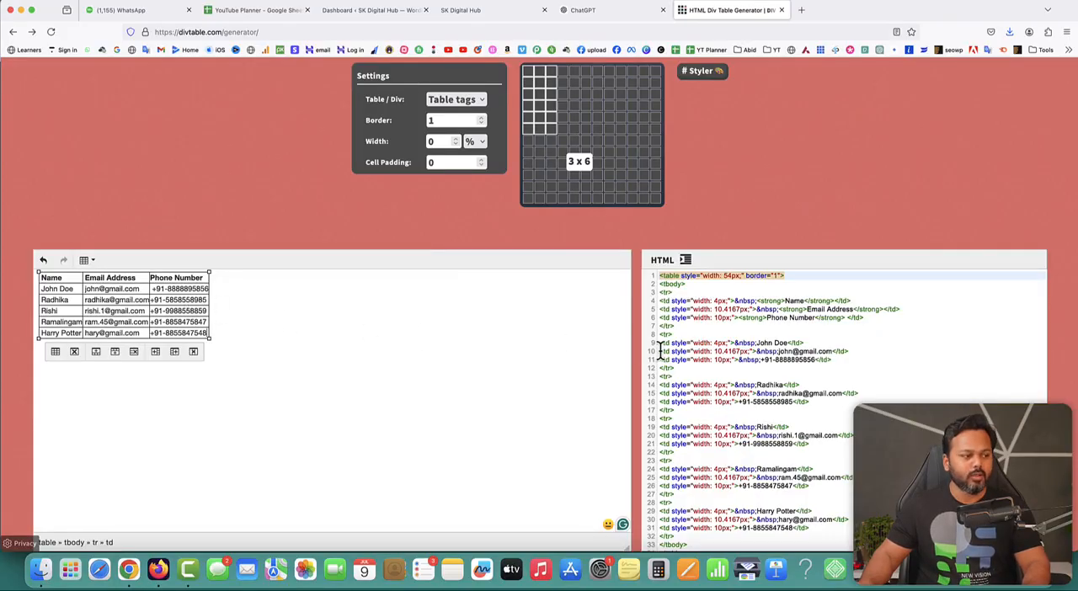
- Review the generated HTML and copy all of the table's code
scroll(794, 351, down, 3)
scroll(797, 354, up, 3)
scroll(796, 353, down, 2)
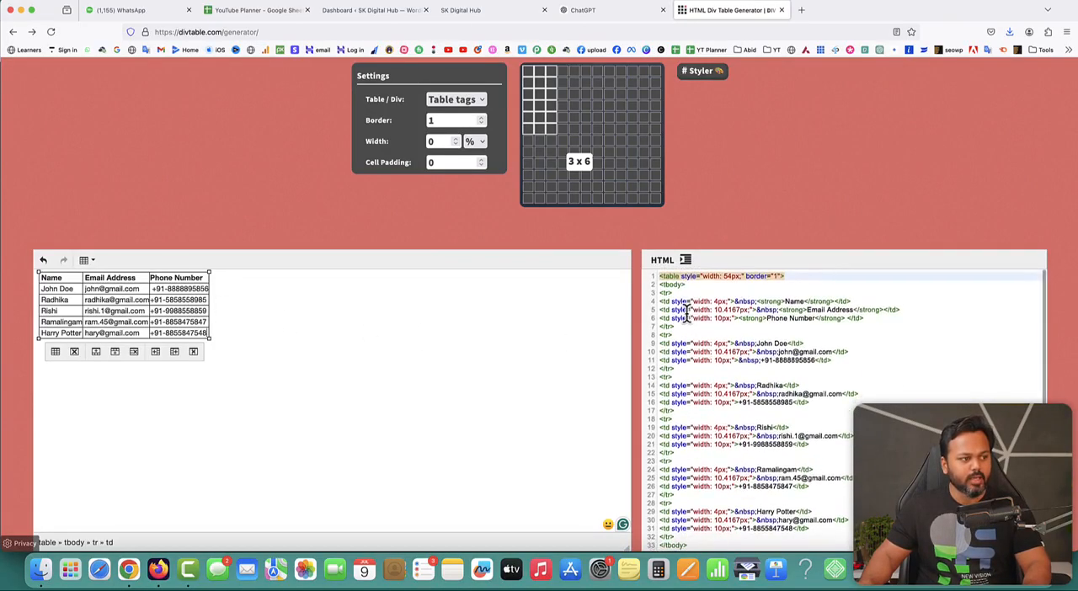
scroll(699, 335, up, 2)
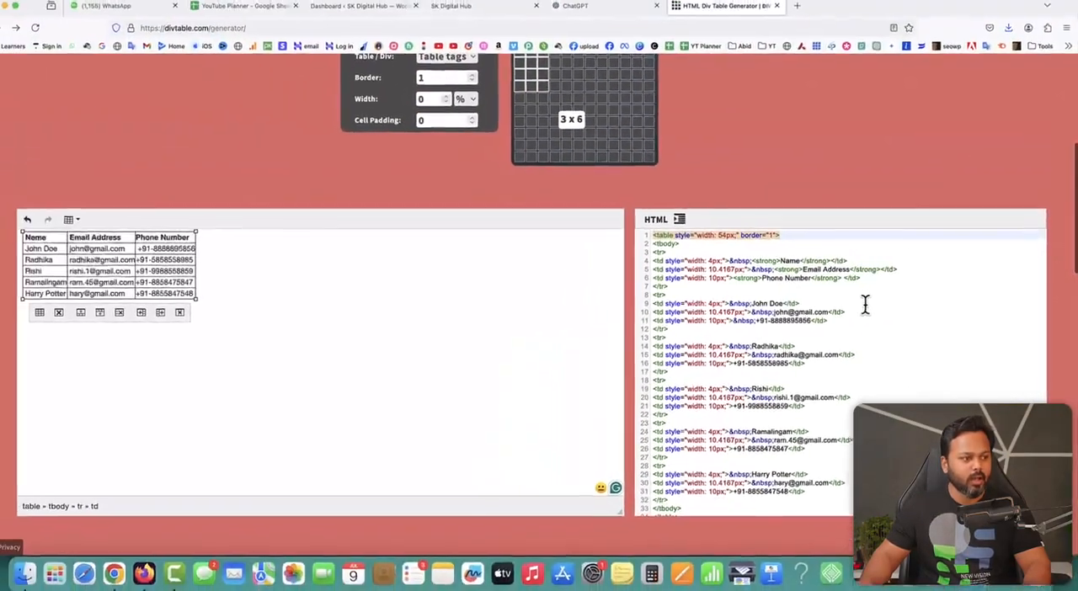
right_click(770, 214)
click(823, 295)
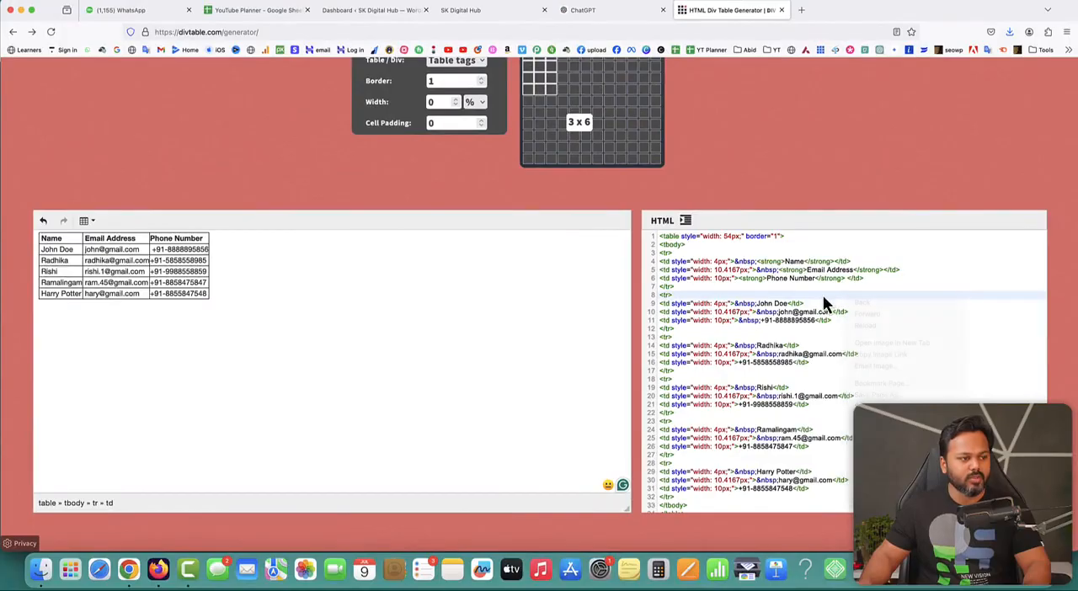
key(super+a)
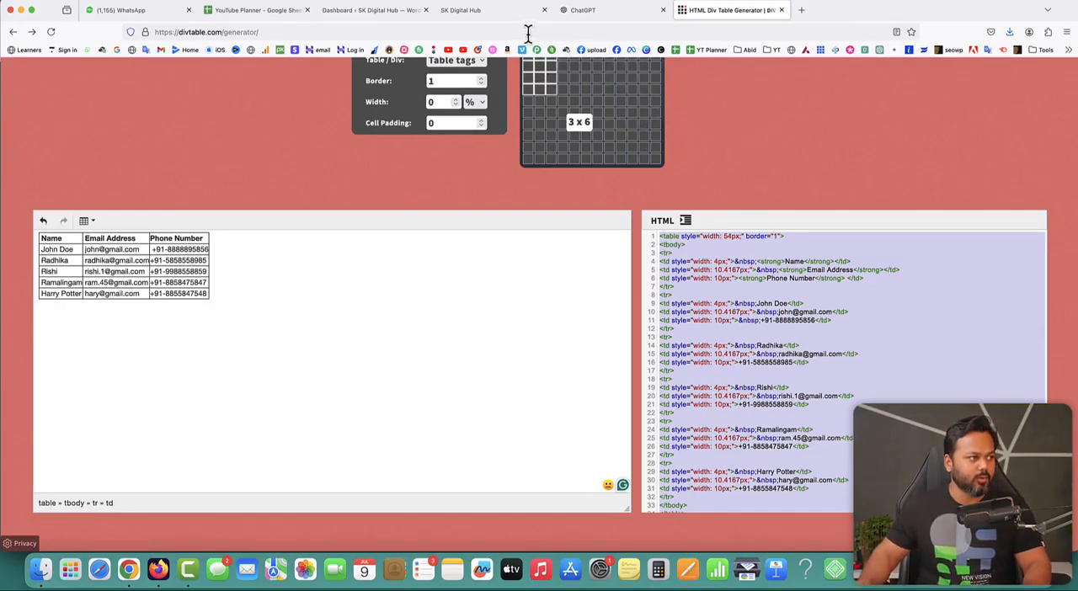
- Switch to the SK Digital Hub website and open its Portfolio page for editing in Elementor
click(480, 12)
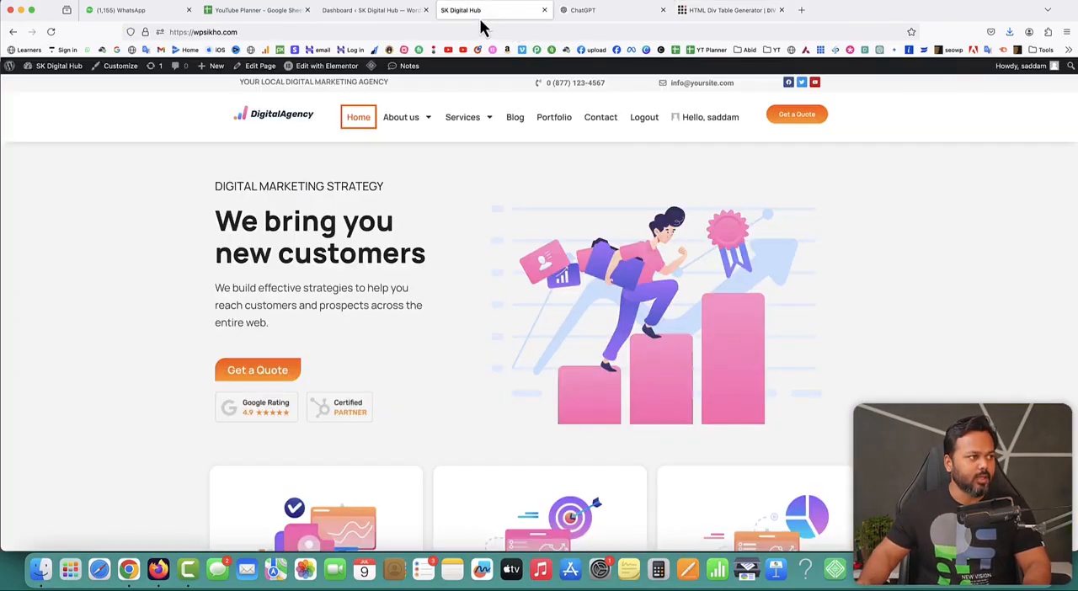
click(549, 123)
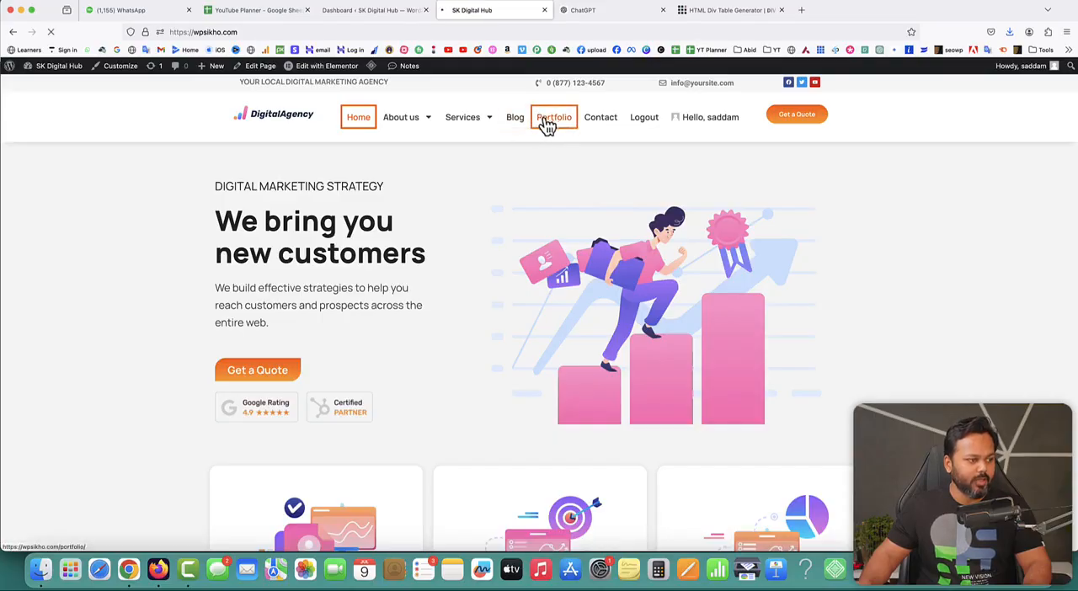
scroll(668, 312, down, 10)
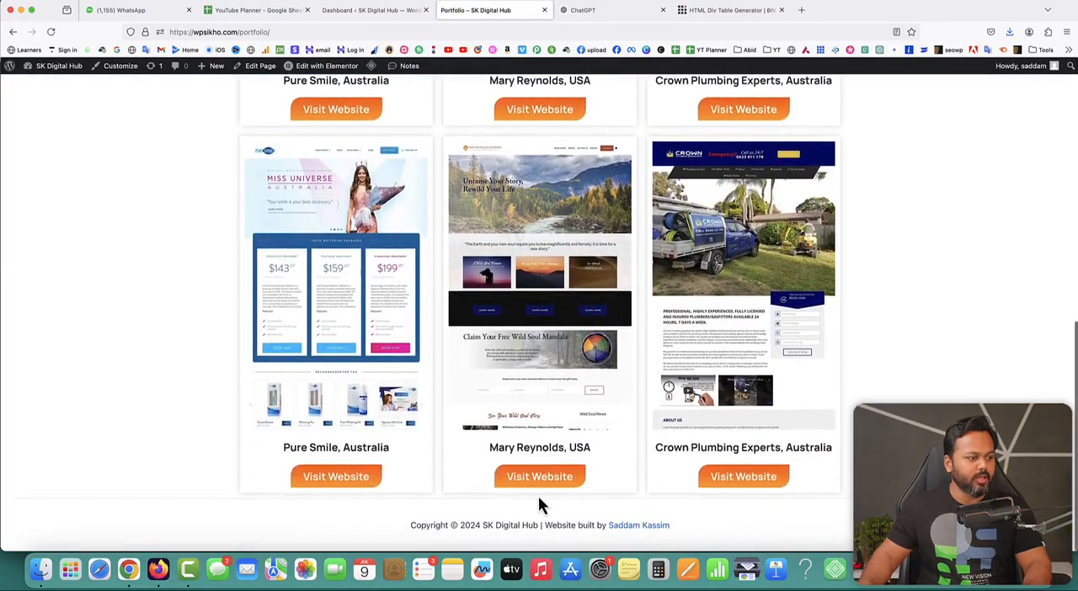
click(319, 69)
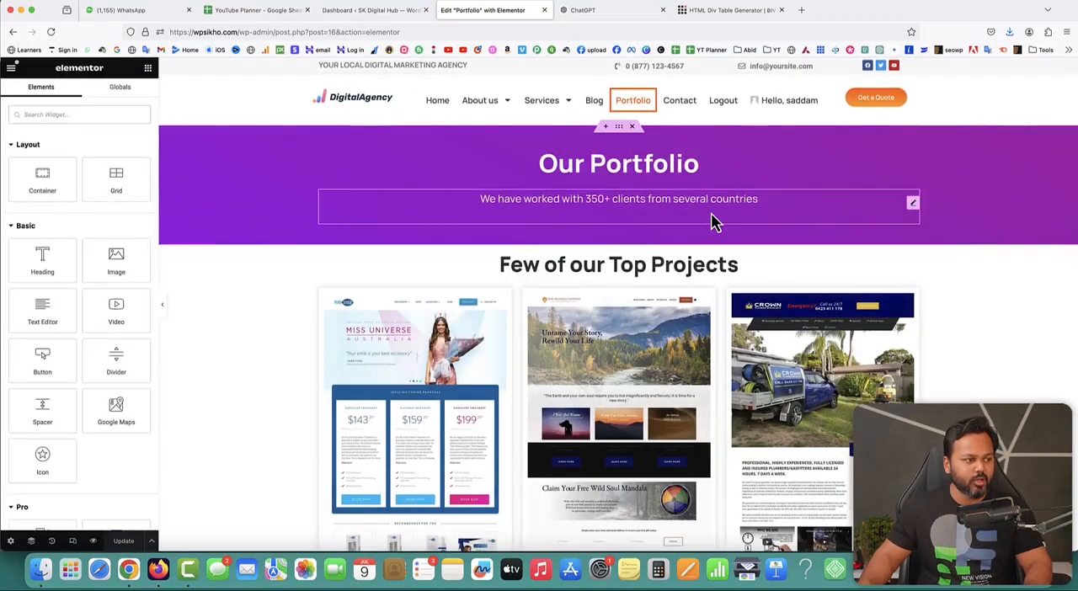
- Add a single-column Flexbox container below the project cards on the Portfolio page
scroll(711, 221, down, 10)
click(594, 412)
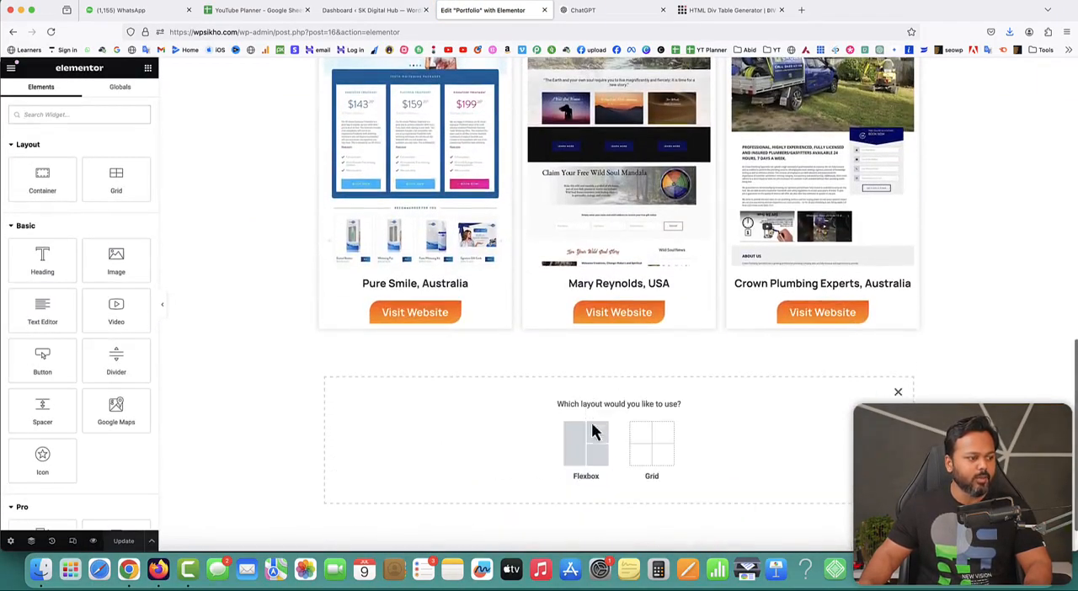
click(592, 437)
click(474, 433)
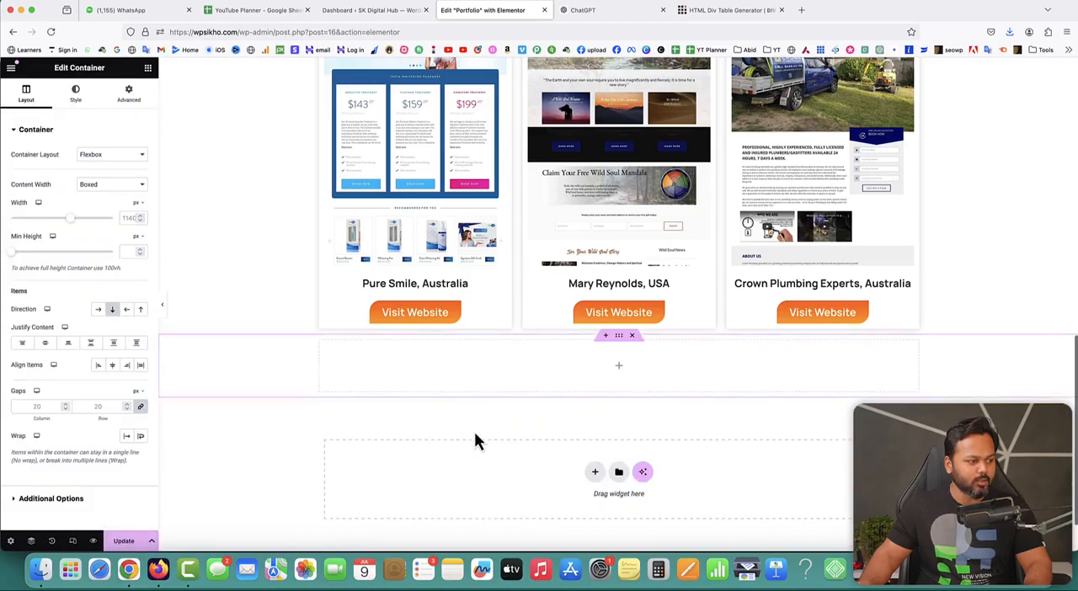
- Place an HTML widget in the new container and paste the copied table code into it
click(619, 368)
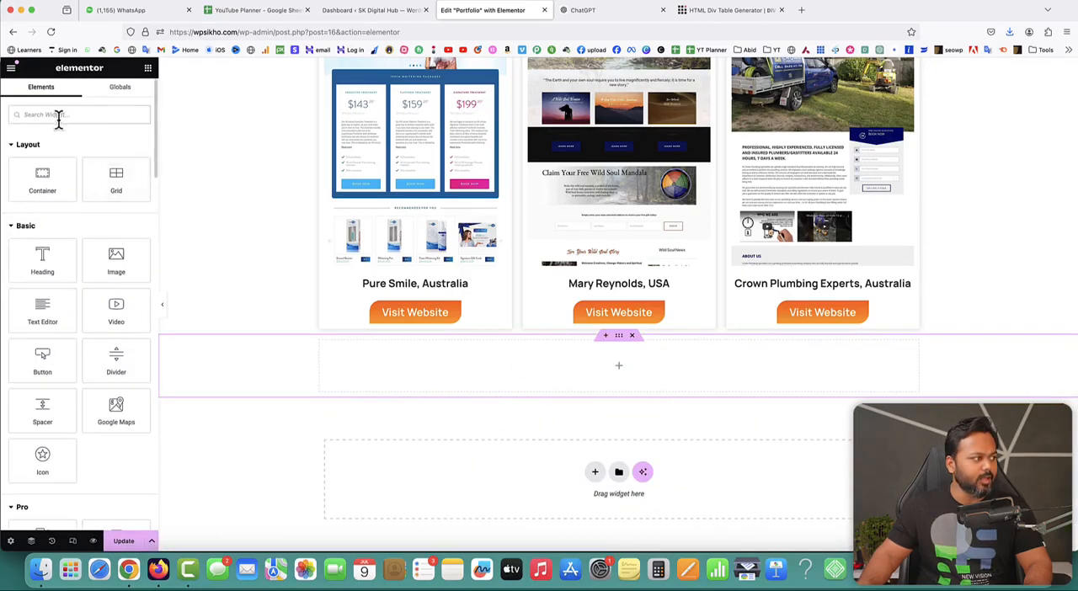
text(html)
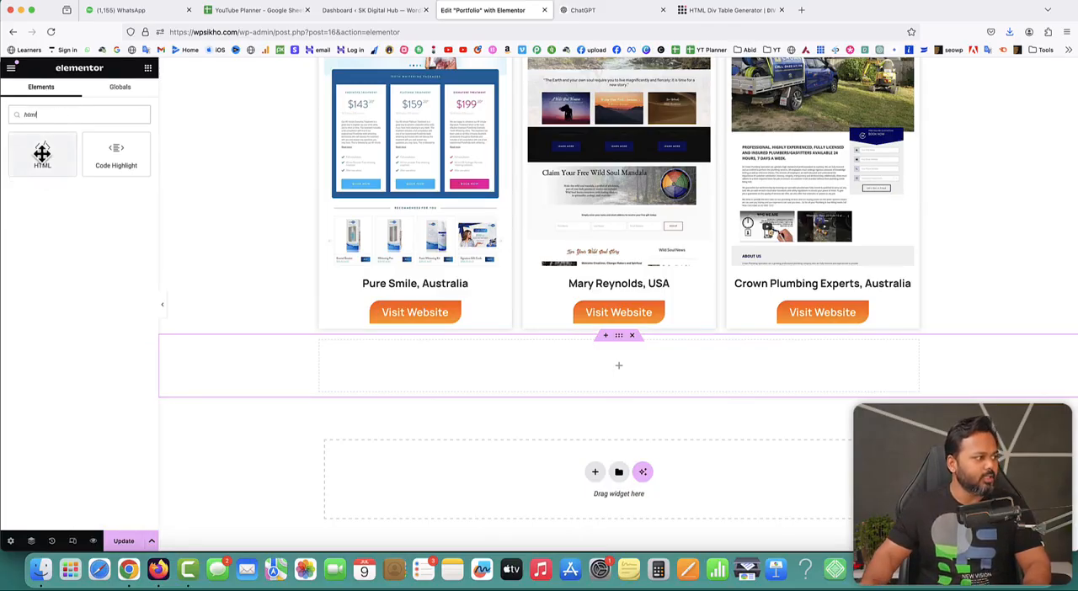
drag(42, 154, 570, 363)
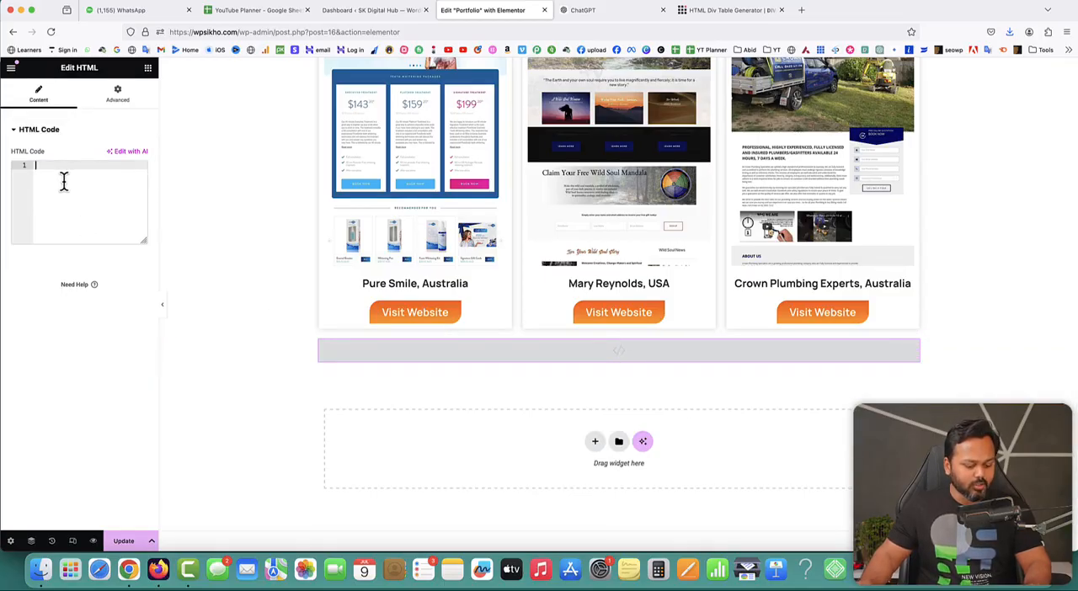
key(super+v)
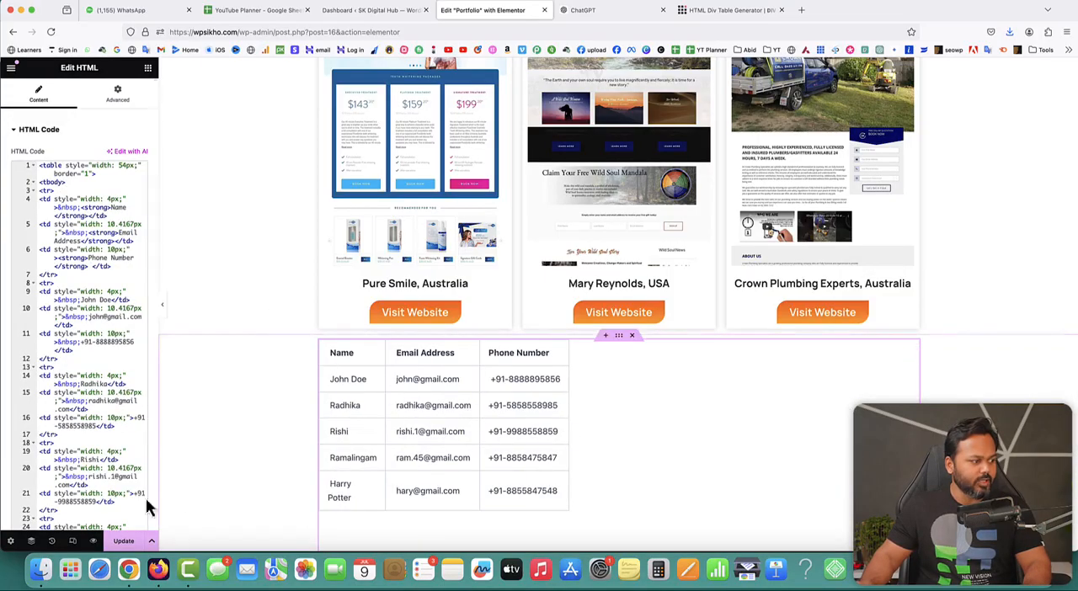
- Update the Portfolio page and open its live version in a new browser tab
click(127, 543)
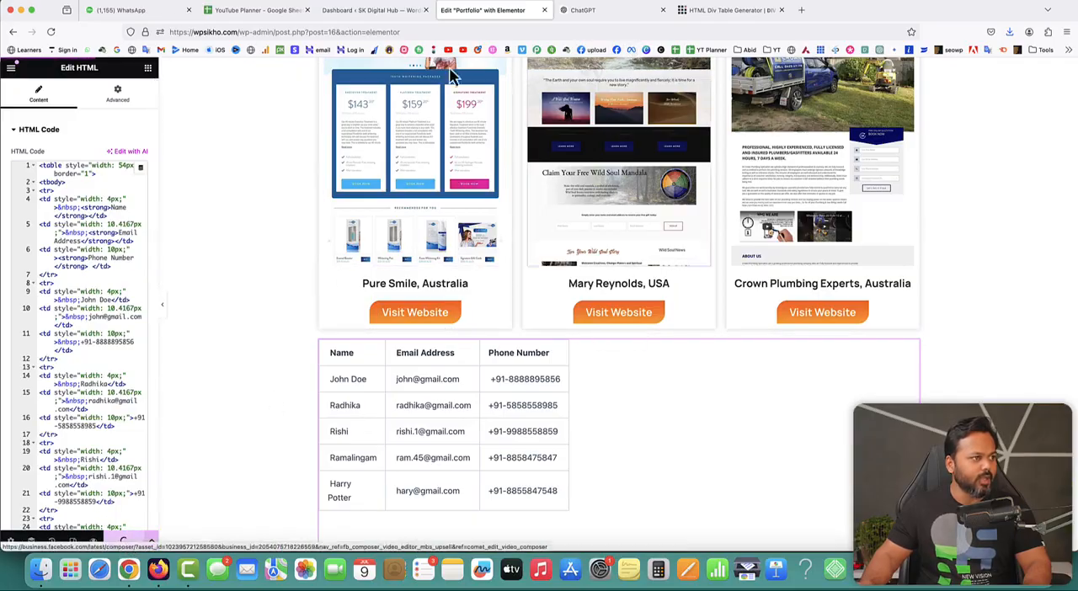
click(11, 70)
right_click(59, 292)
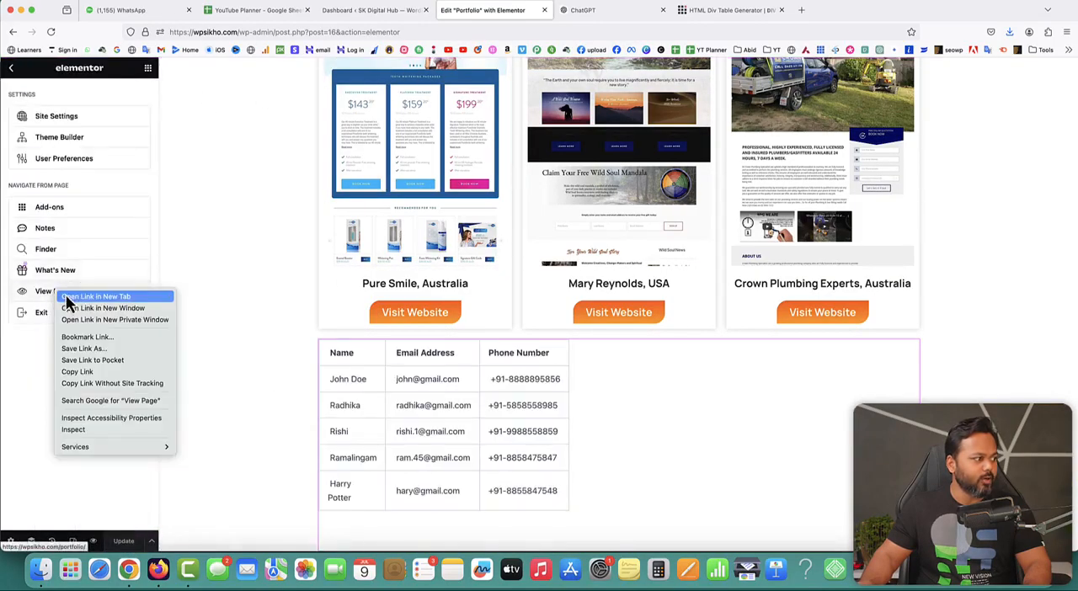
click(96, 297)
click(599, 11)
- Check the contact table below the project cards on the live Portfolio page
scroll(869, 339, down, 5)
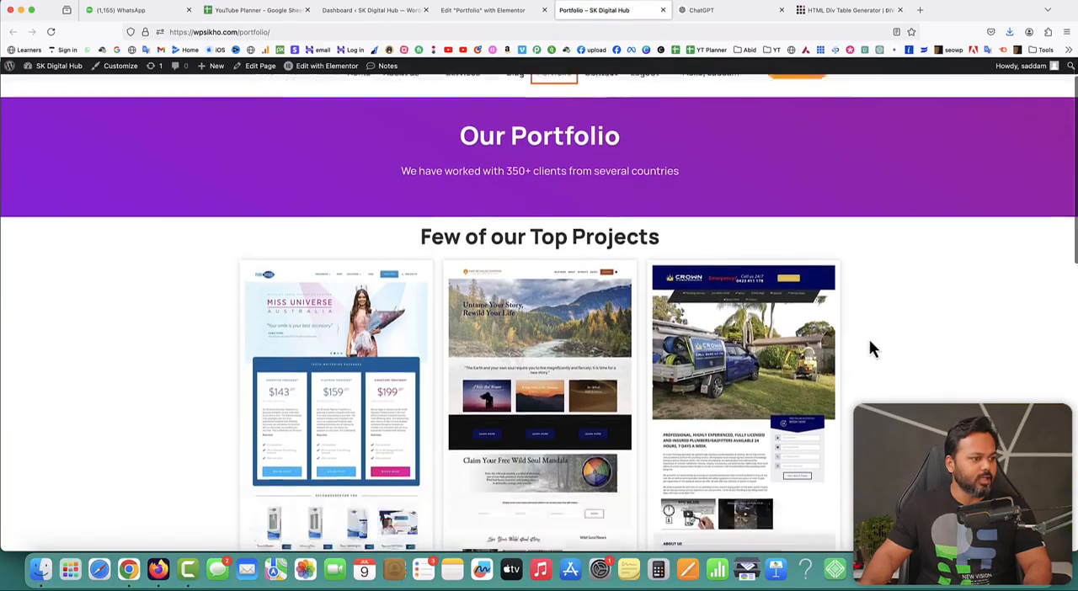
double_click(260, 321)
drag(274, 325, 479, 438)
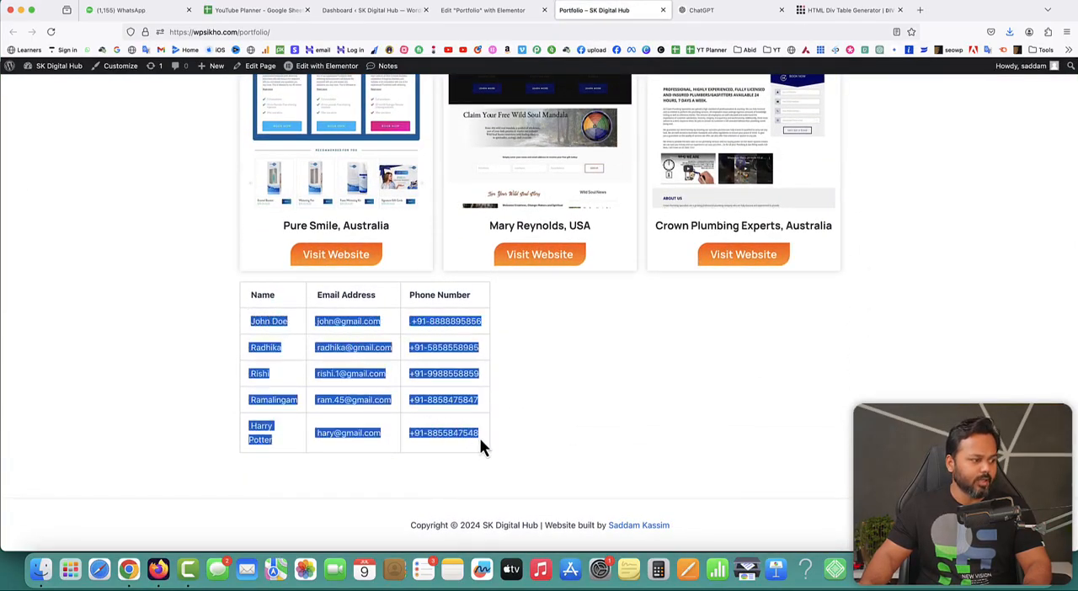
click(474, 434)
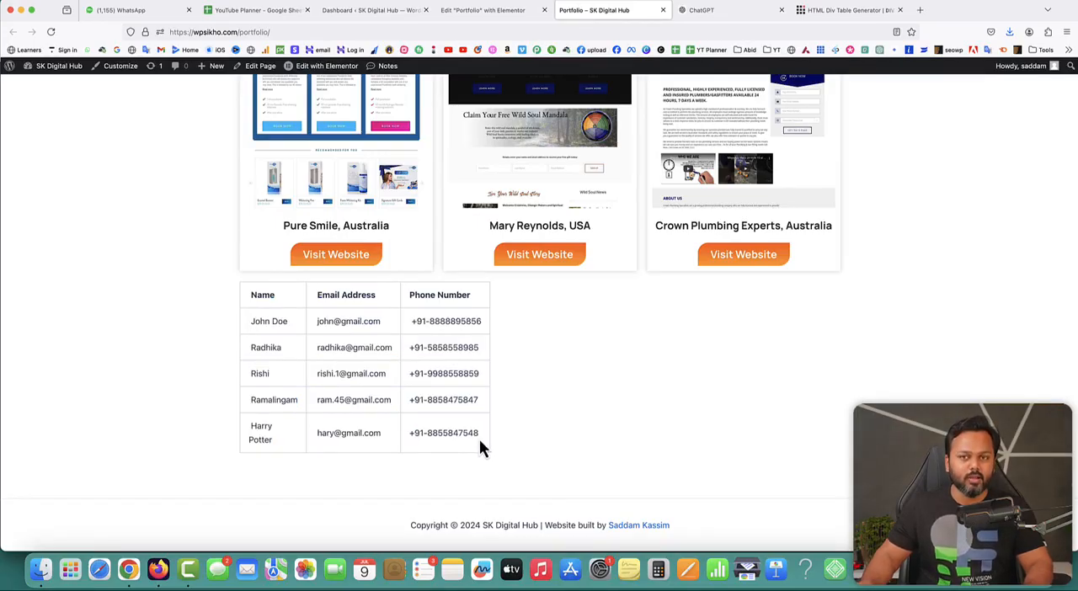
- Return to the Div Table generator and highlight its web address
click(830, 12)
drag(177, 32, 252, 32)
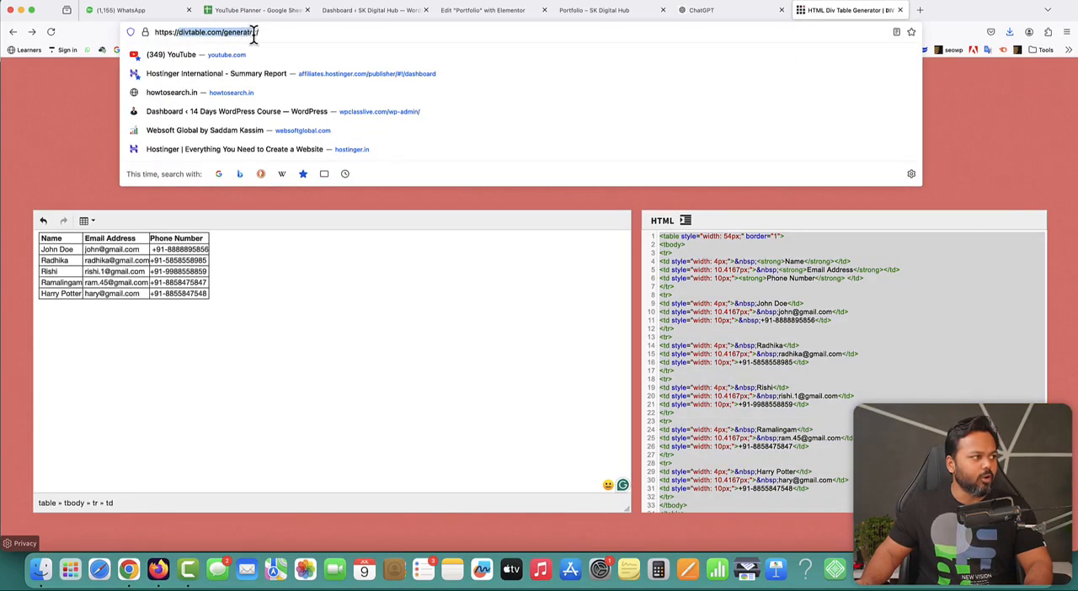
click(74, 101)
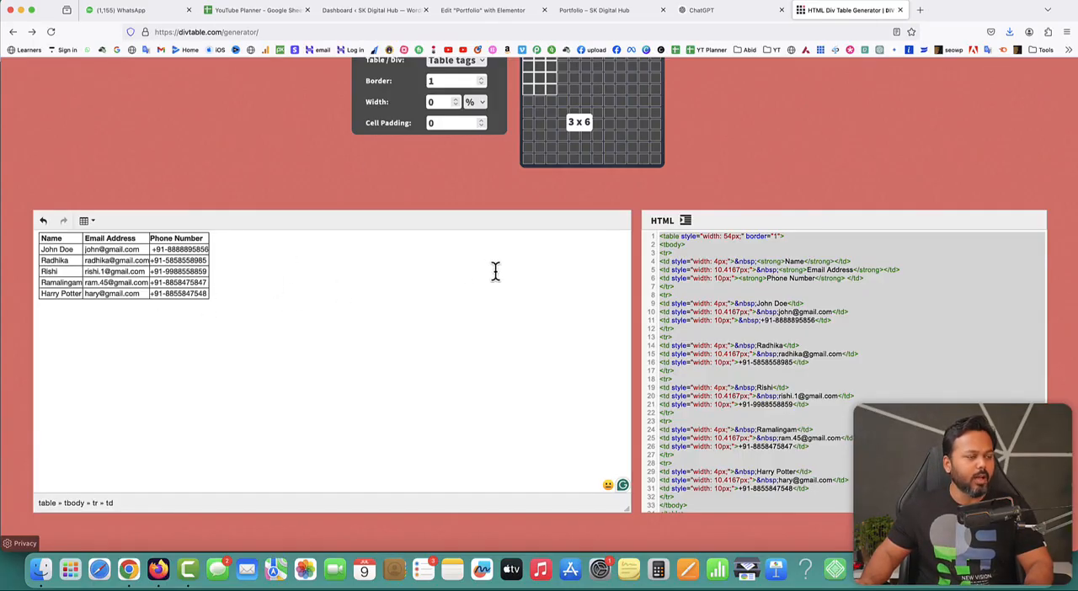
- Generate a new blank table of 3 columns by 7 rows
scroll(530, 172, up, 2)
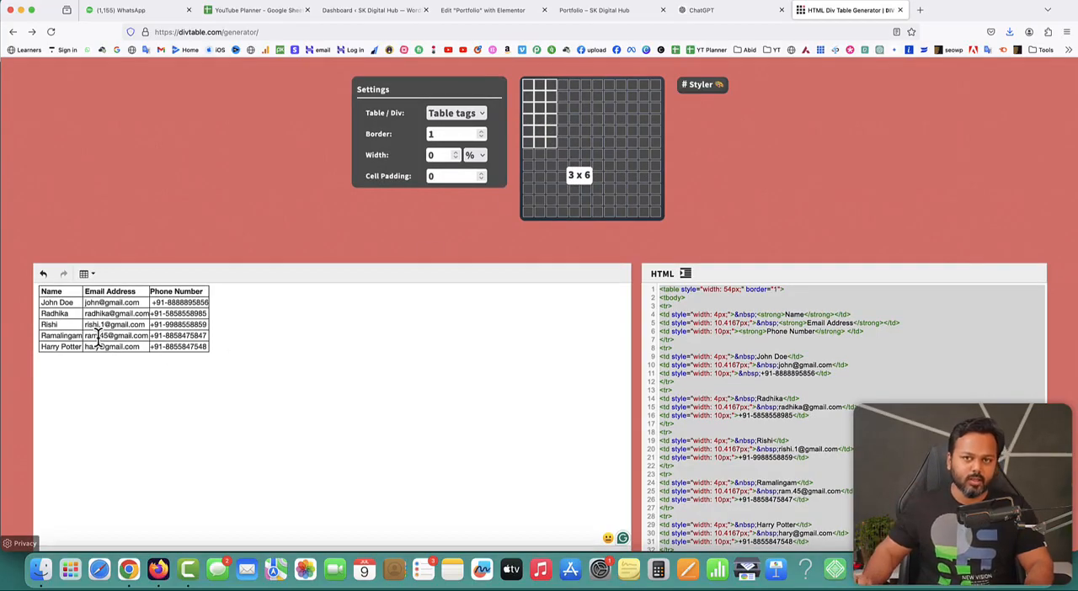
click(551, 162)
scroll(553, 163, down, 1)
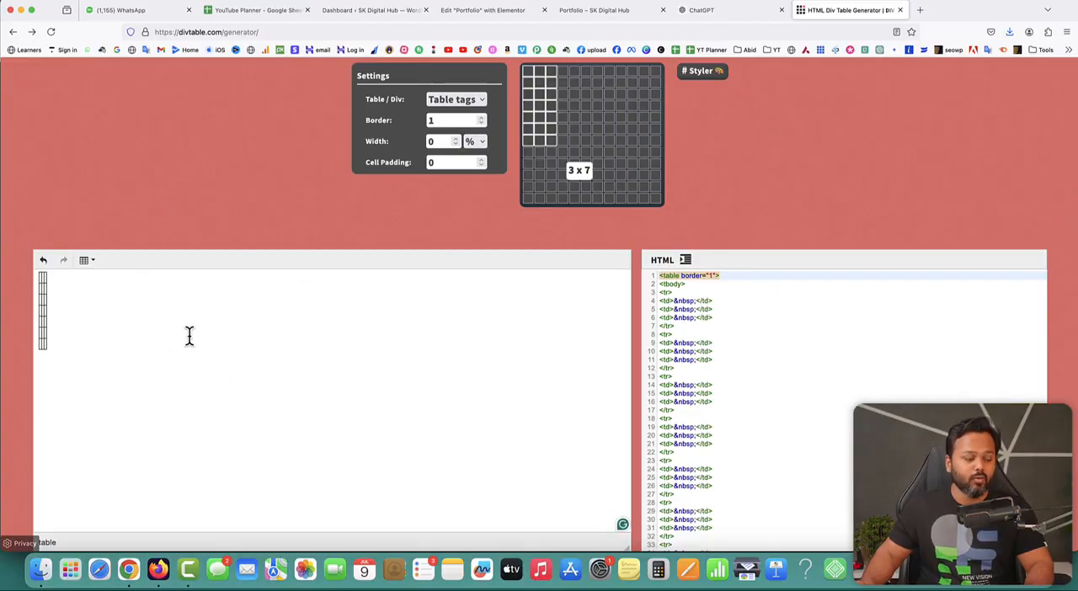
scroll(701, 137, down, 1)
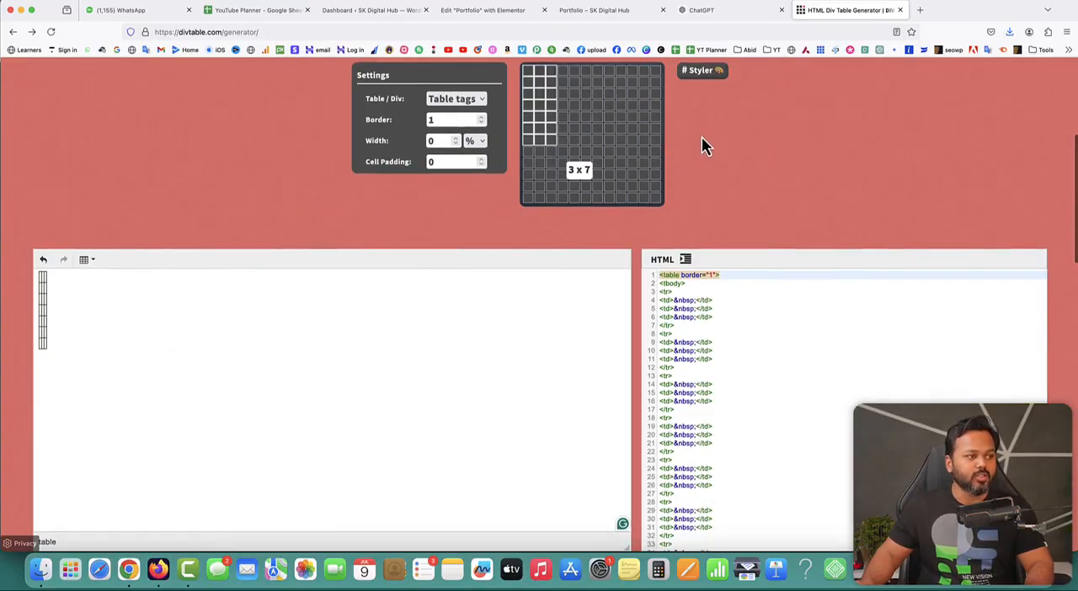